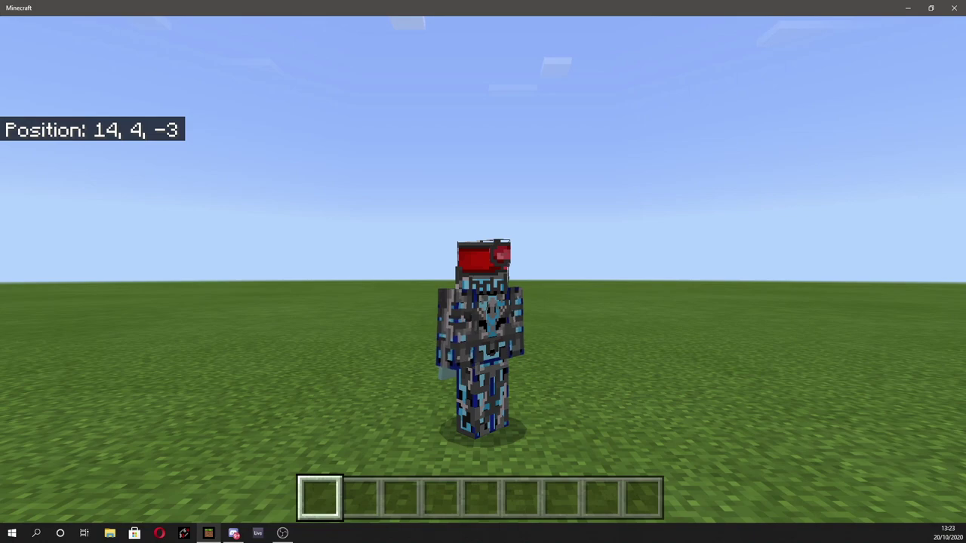
Return to first-person view and add a stack of item frames from the creative inventory to the hotbar
key(F5)
key(w)
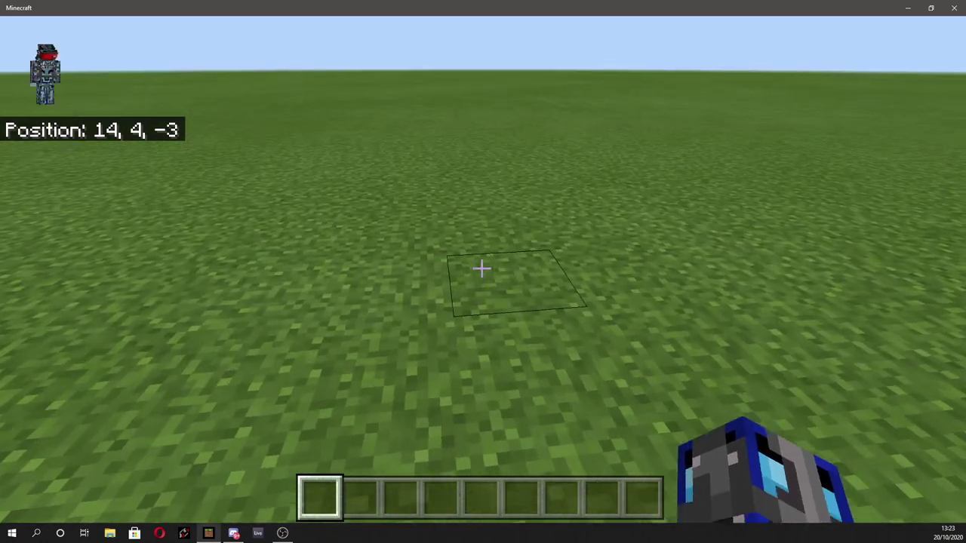
key(e)
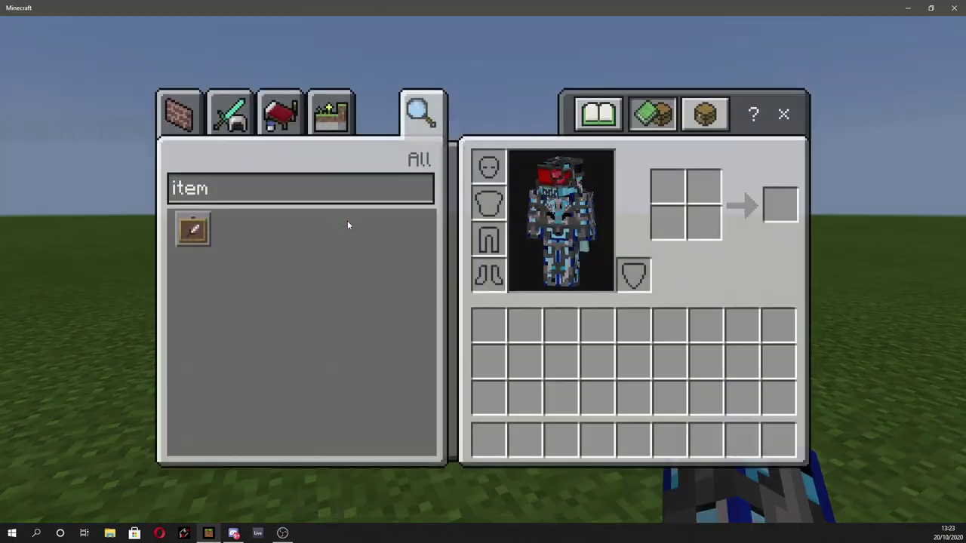
shift+click(193, 198)
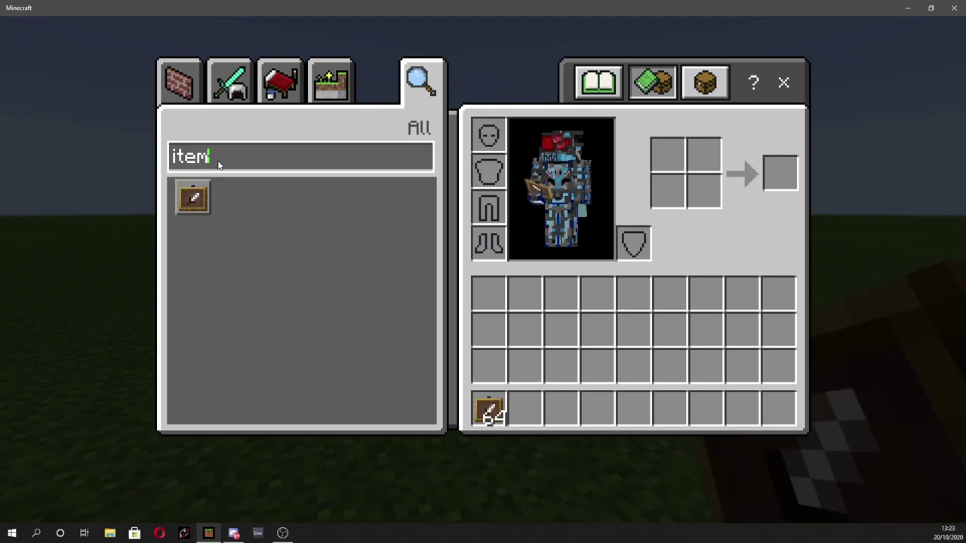
Search the creative inventory for "map" and add a stack of both empty map types to the hotbar
right_click(218, 165)
text(map)
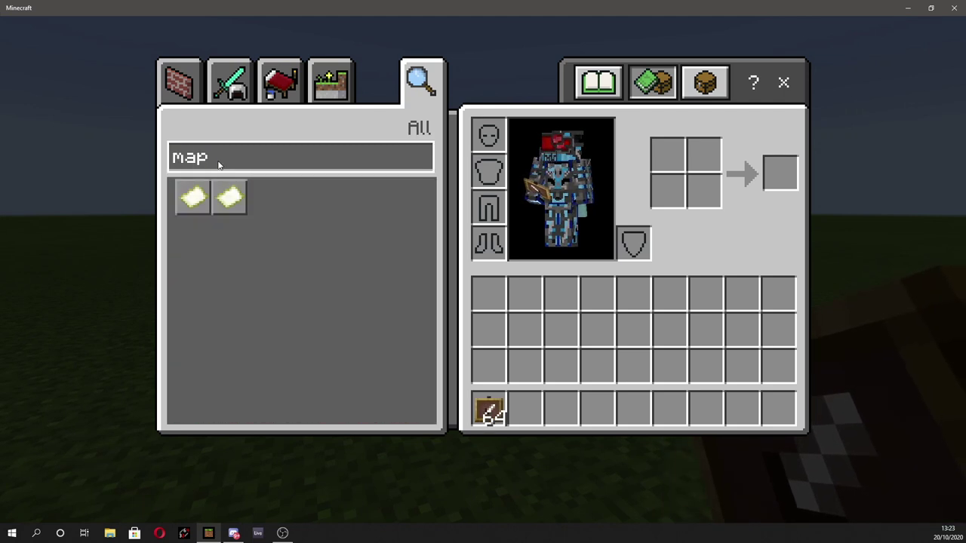
shift+click(193, 198)
shift+click(230, 197)
key(Escape)
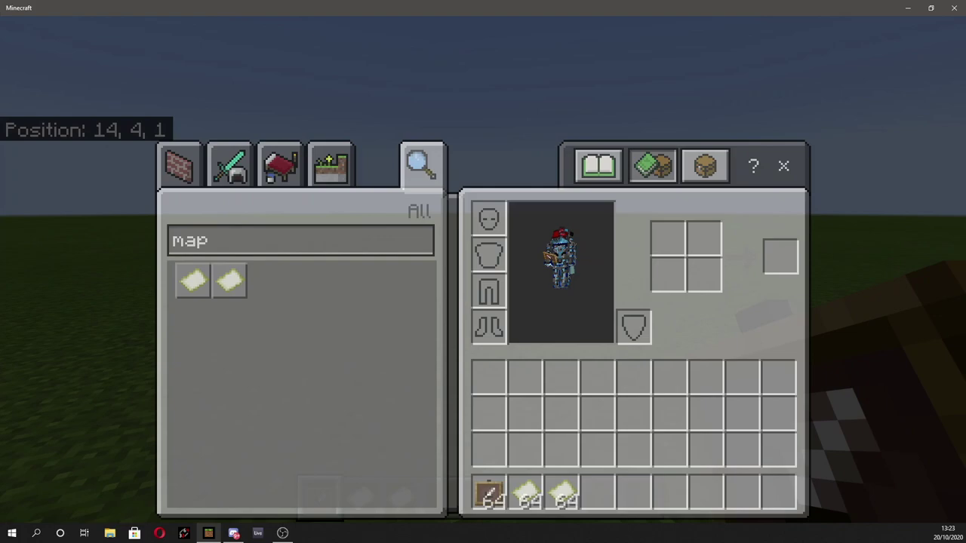
Create a filled map from each of the two empty map types and hold each one to view it
scroll(482, 267, down, 1)
right_click(481, 268)
scroll(481, 268, down, 1)
right_click(481, 268)
key(4)
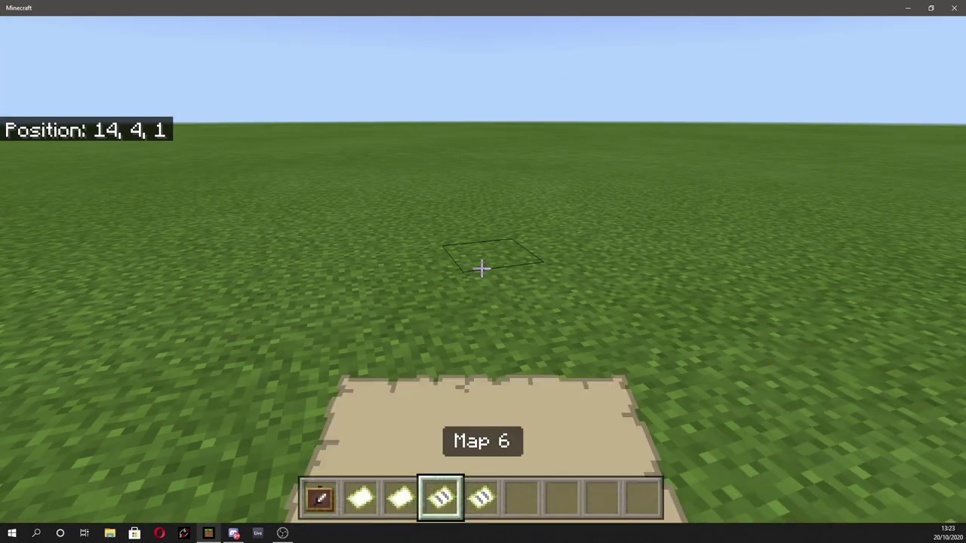
key(5)
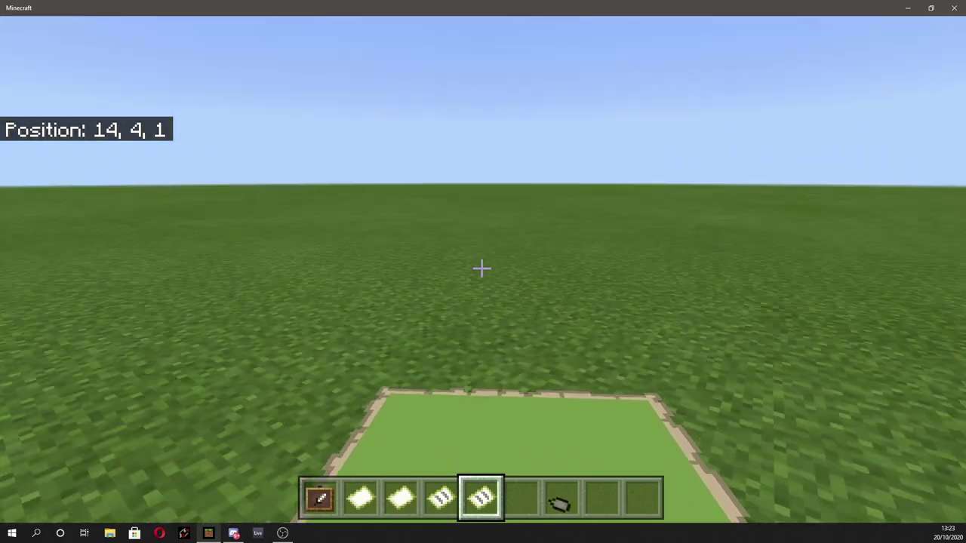
key(shift)
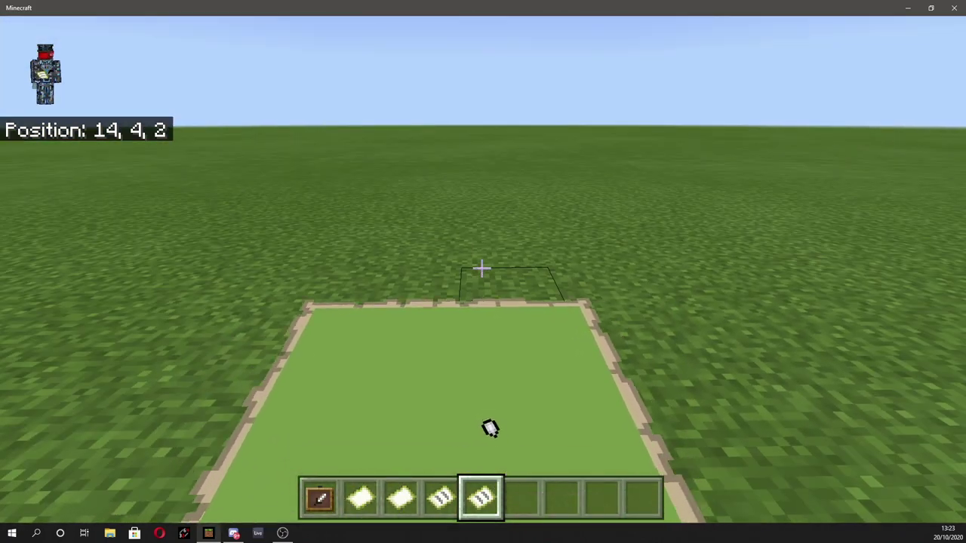
Stack two grass blocks into a column and place an item frame on the upper block
middle_click(482, 269)
right_click(482, 268)
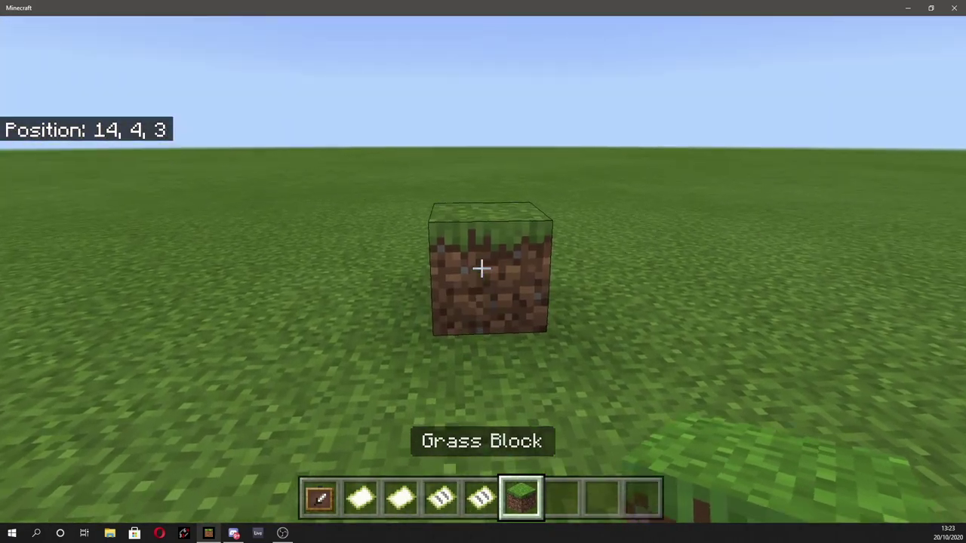
key(w)
right_click(481, 268)
key(1)
right_click(481, 268)
scroll(482, 269, down, 2)
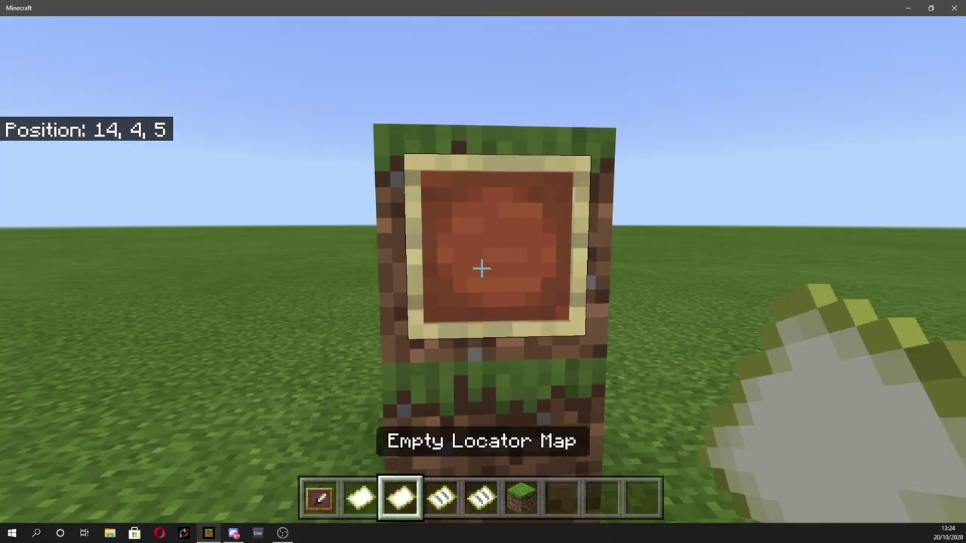
Try out the plain filled map, Map 6, in the item frame on the grass block
scroll(481, 268, up, 1)
right_click(482, 268)
click(481, 269)
scroll(481, 268, down, 1)
scroll(481, 269, up, 1)
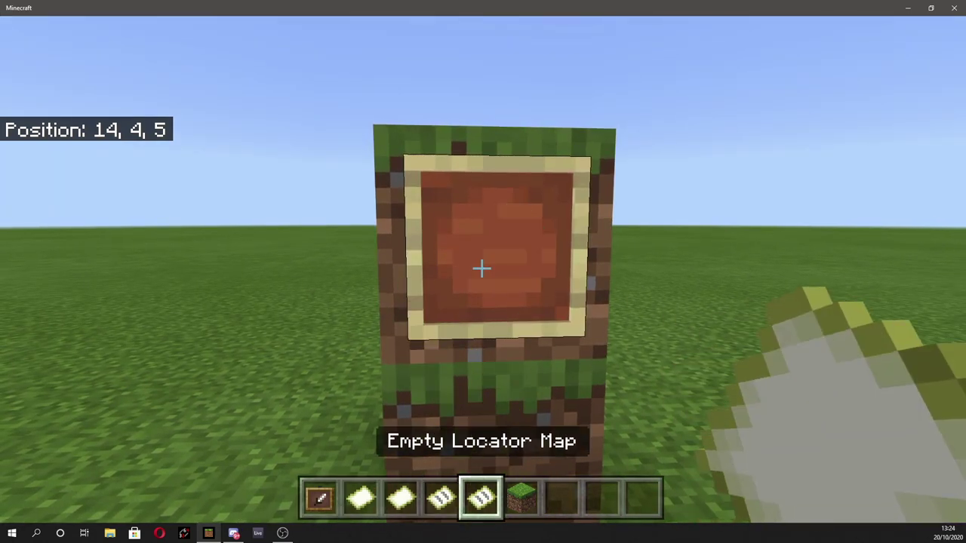
scroll(481, 269, down, 2)
right_click(481, 268)
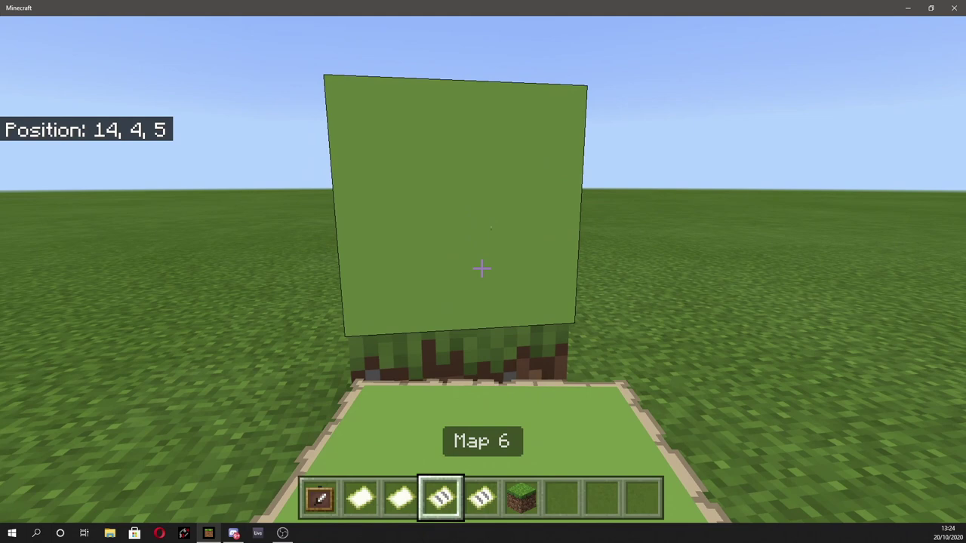
Replace the map in the item frame with the locator map, Map 7
scroll(482, 269, down, 1)
click(482, 269)
right_click(481, 269)
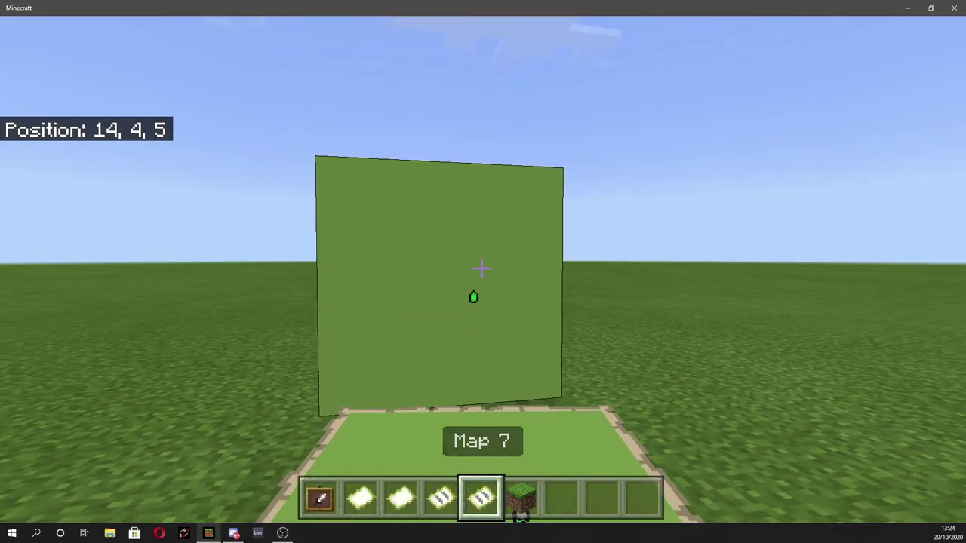
Walk around the framed locator map and rotate it to examine how its player marker behaves
key(w)
key(a)
key(s)
key(w)
key(d)
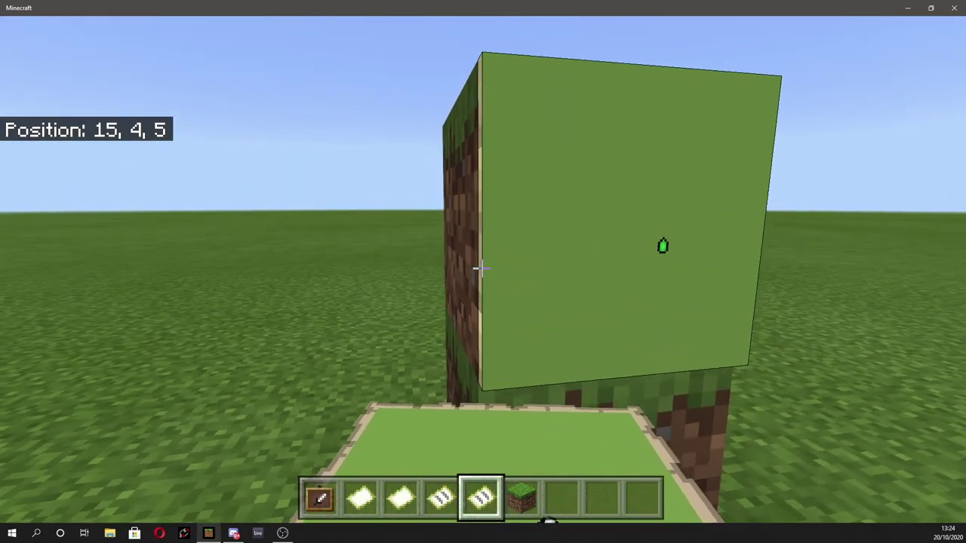
right_click(481, 269)
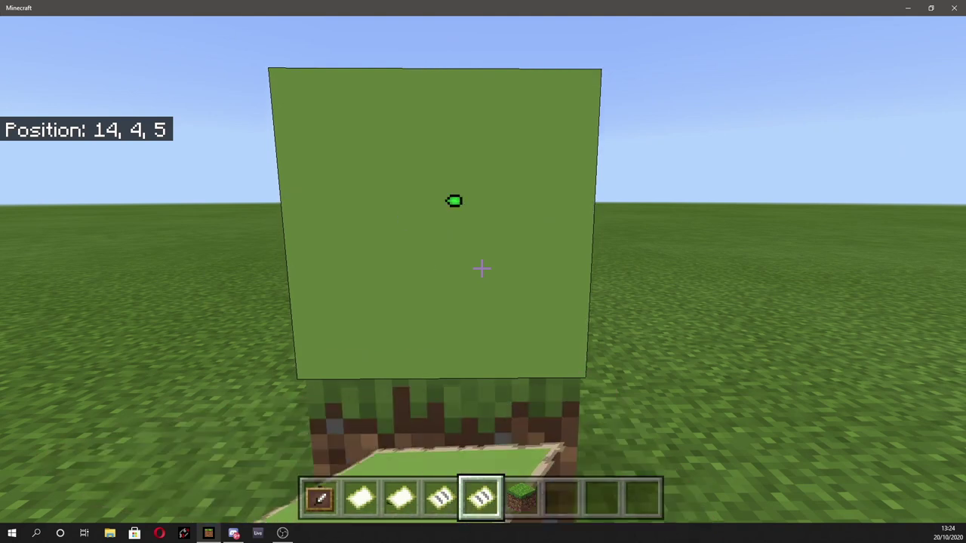
scroll(481, 268, down, 1)
scroll(481, 268, down, 2)
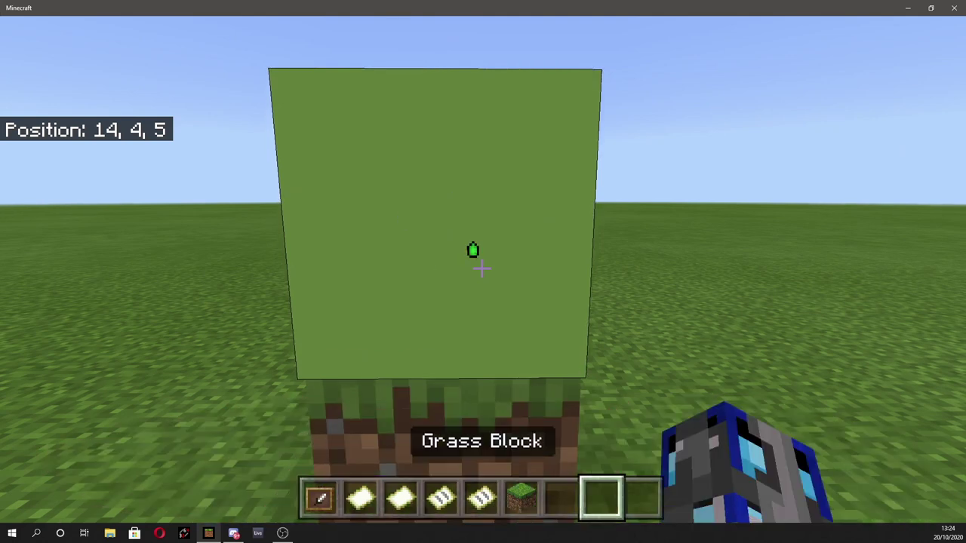
scroll(481, 268, up, 1)
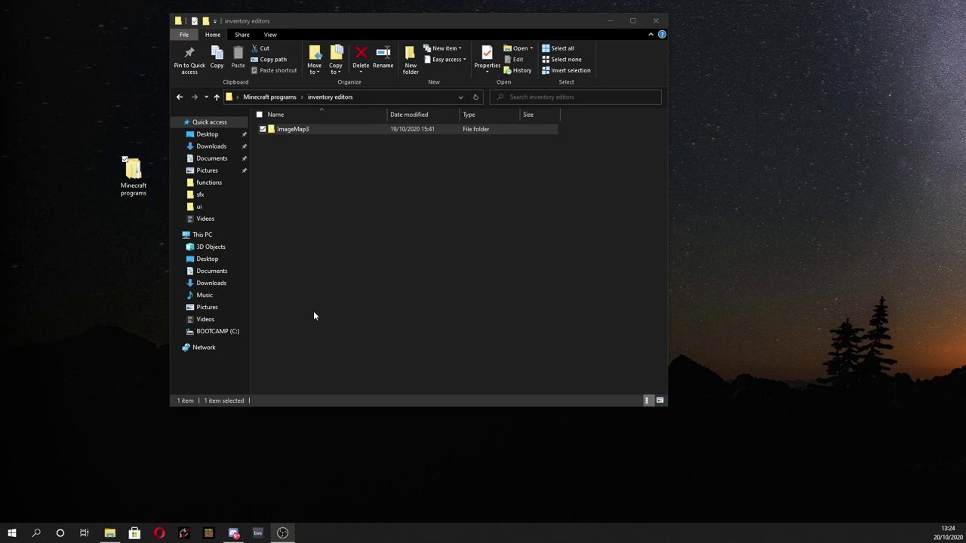
In File Explorer, open the ImageMap3 folder inside inventory editors and launch Image Map 3.exe
double_click(318, 129)
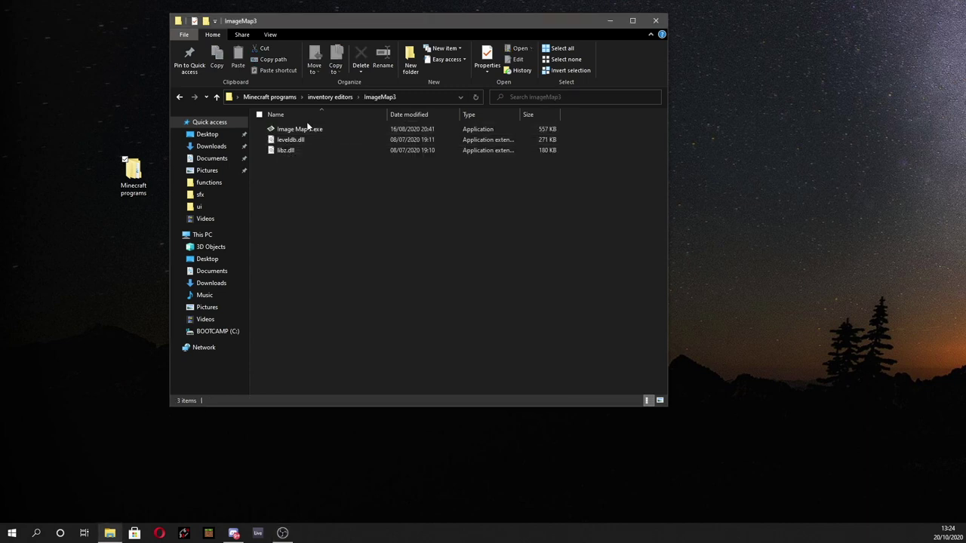
key(alt+Left)
key(alt+Left)
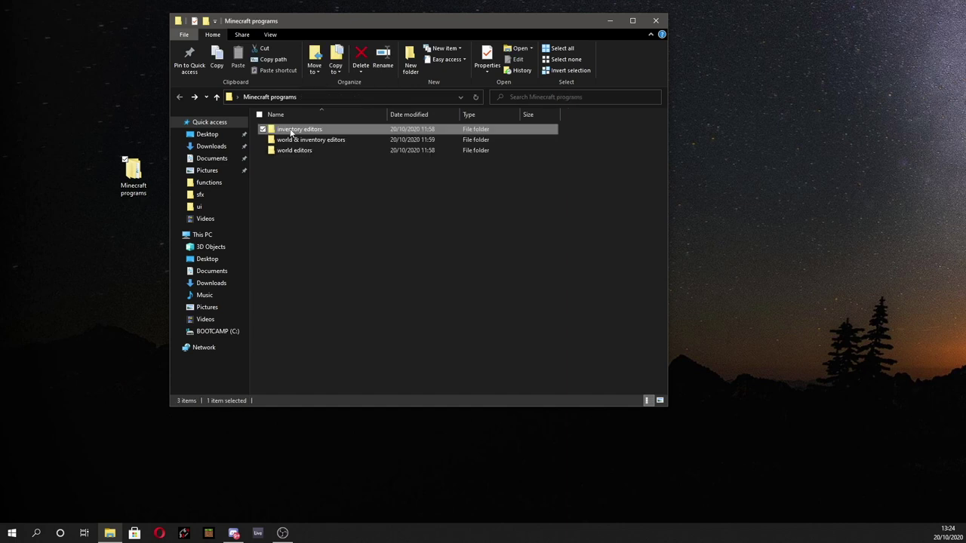
double_click(290, 130)
click(290, 129)
double_click(291, 130)
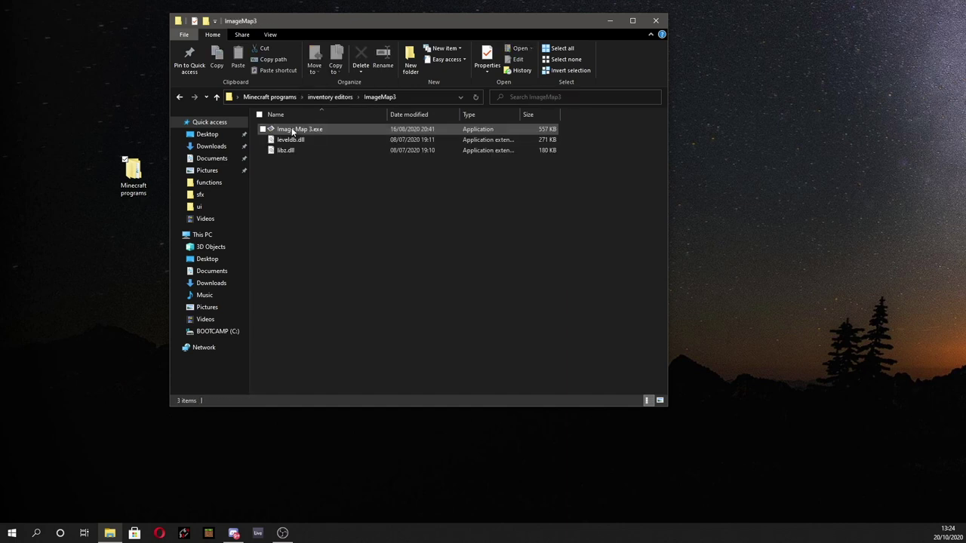
double_click(292, 131)
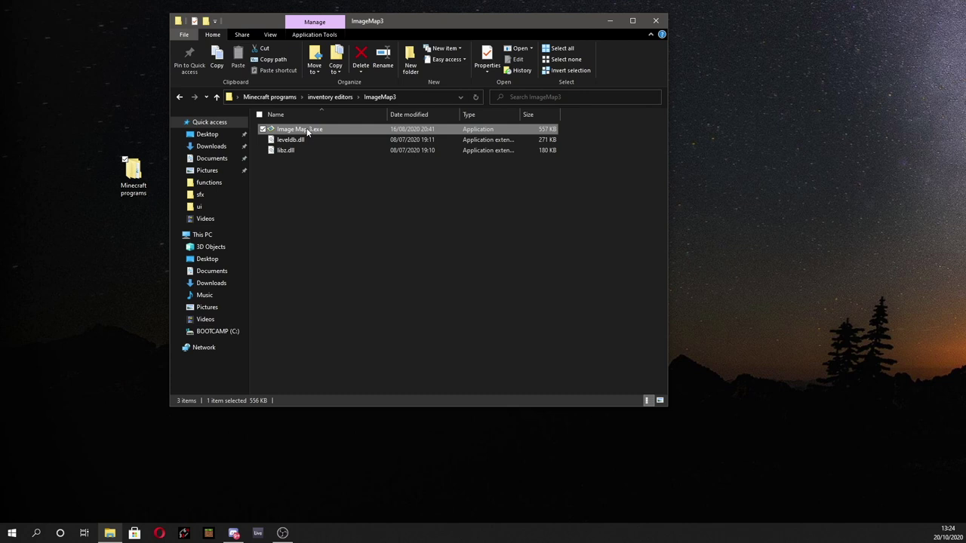
drag(261, 30, 623, 90)
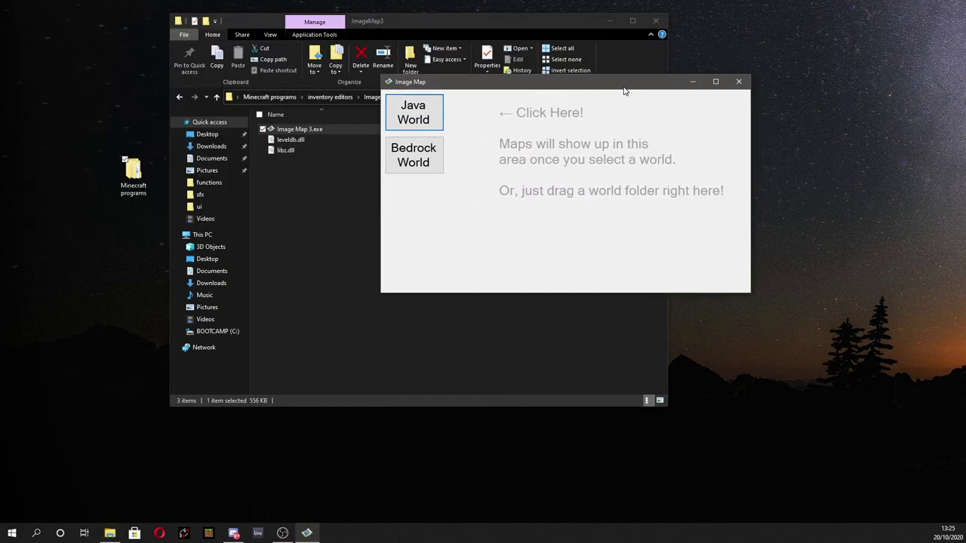
Open the Bedrock world "test" in Image Map
click(404, 123)
click(406, 167)
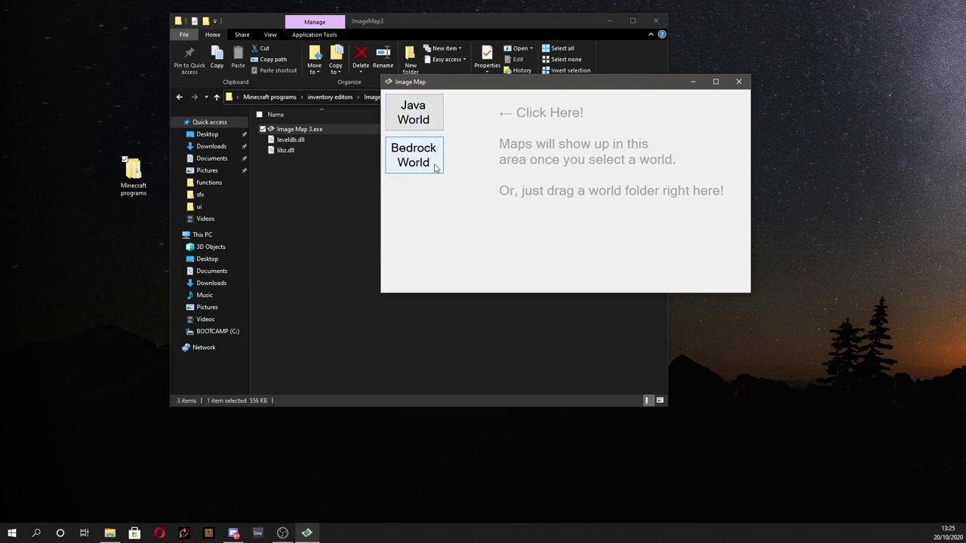
click(62, 109)
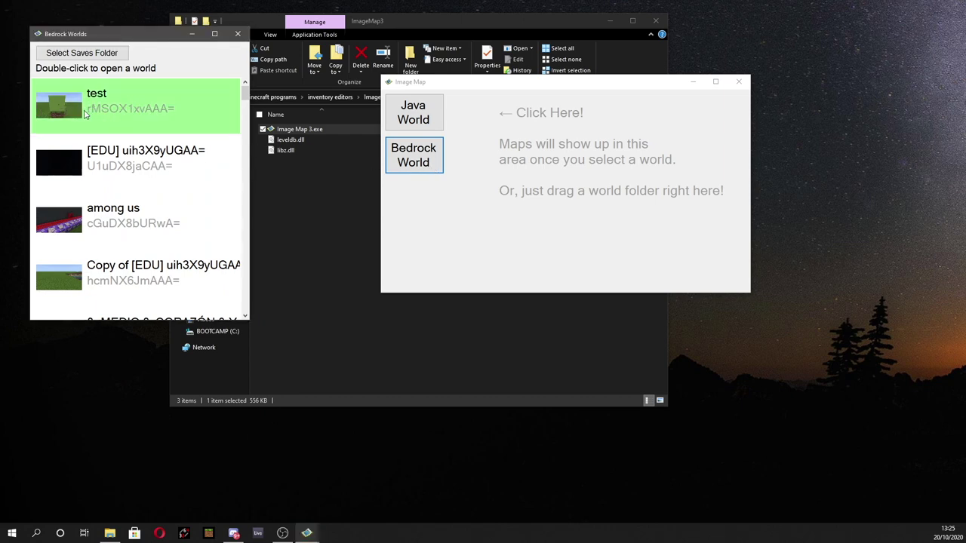
double_click(72, 113)
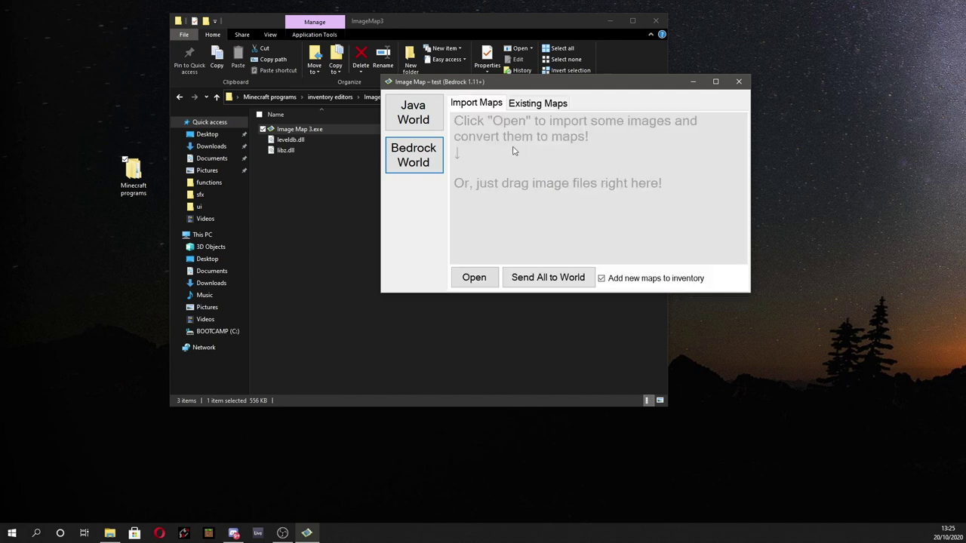
Show the world's existing maps and delete the LIXR image map, map_0
click(549, 101)
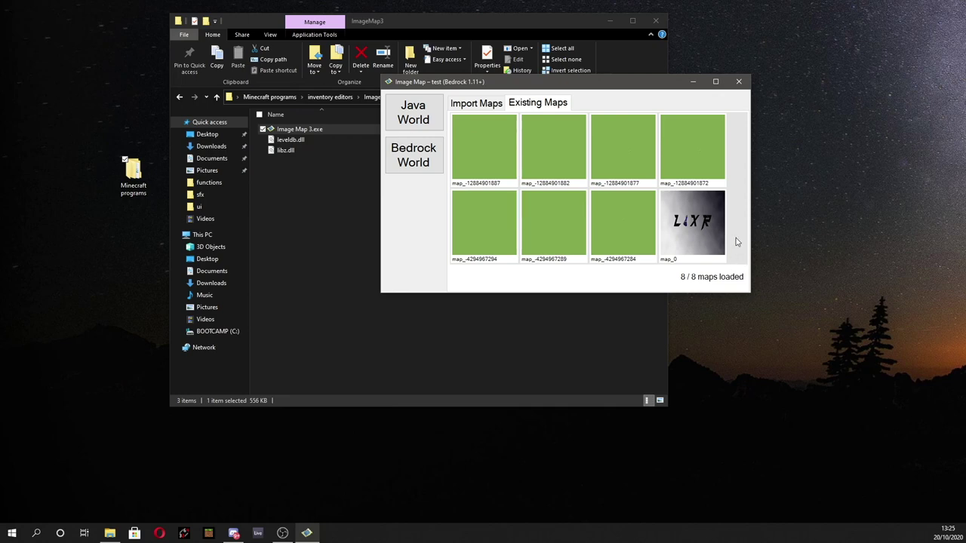
click(703, 234)
right_click(703, 234)
click(734, 201)
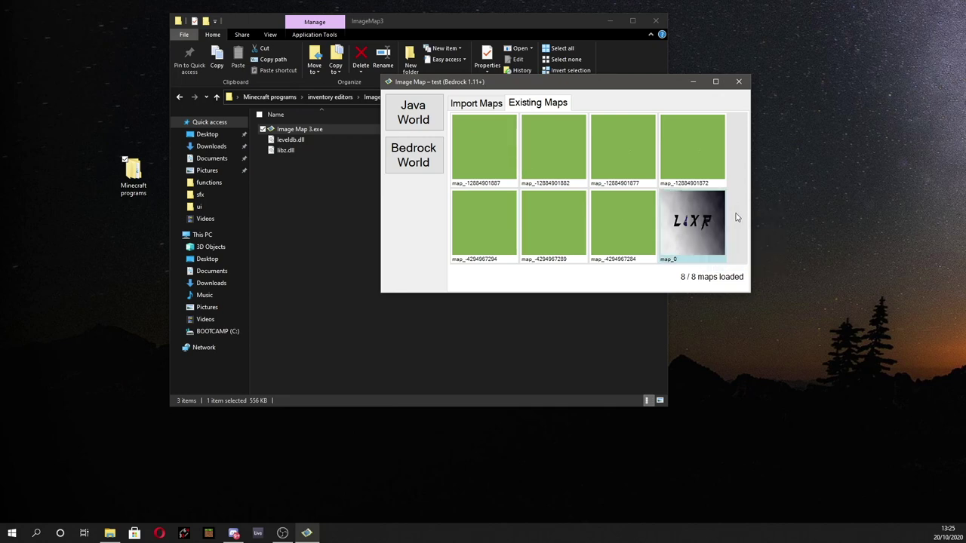
right_click(710, 233)
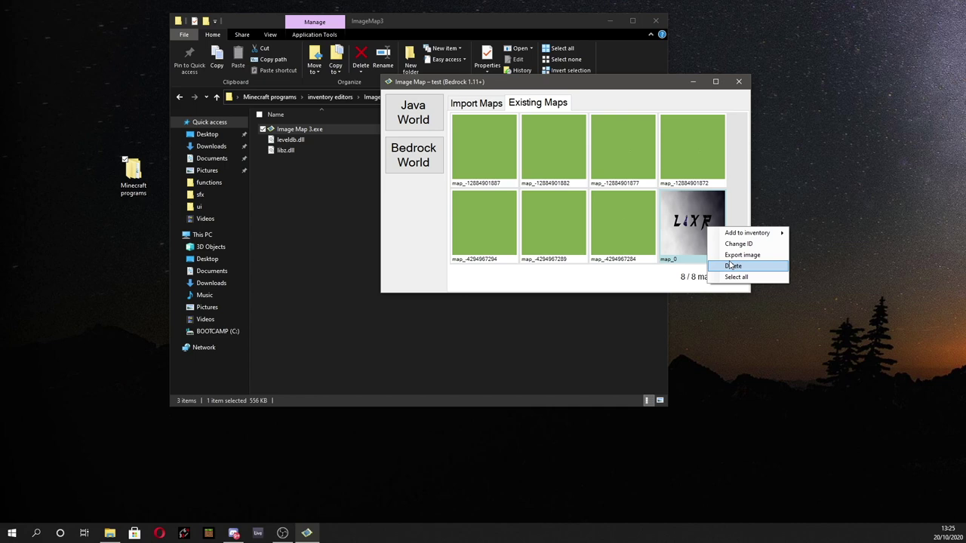
click(730, 264)
click(521, 303)
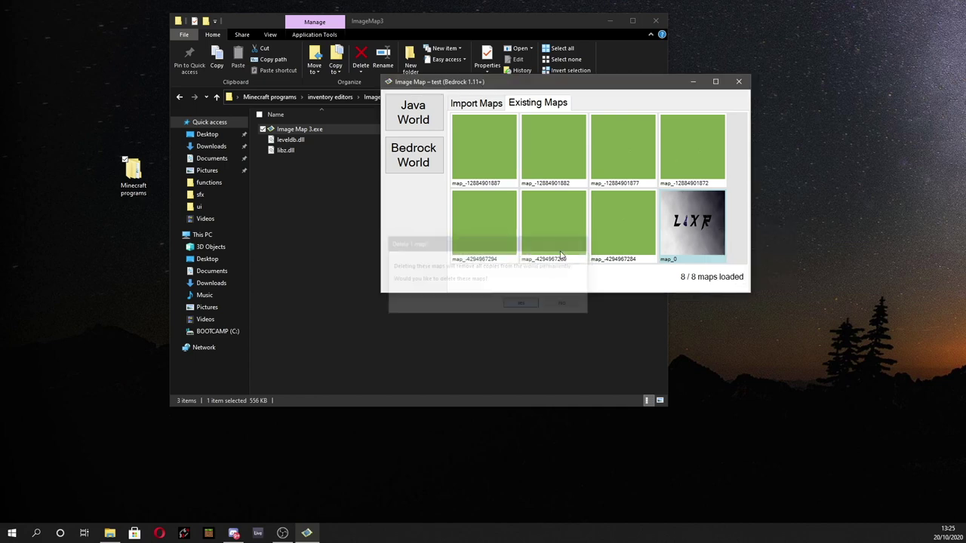
click(681, 163)
right_click(678, 159)
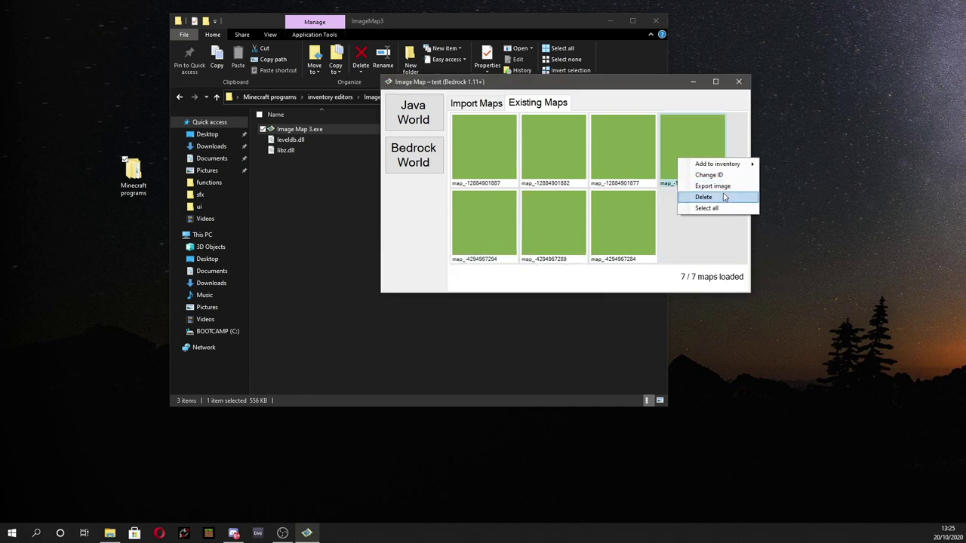
click(724, 199)
click(532, 304)
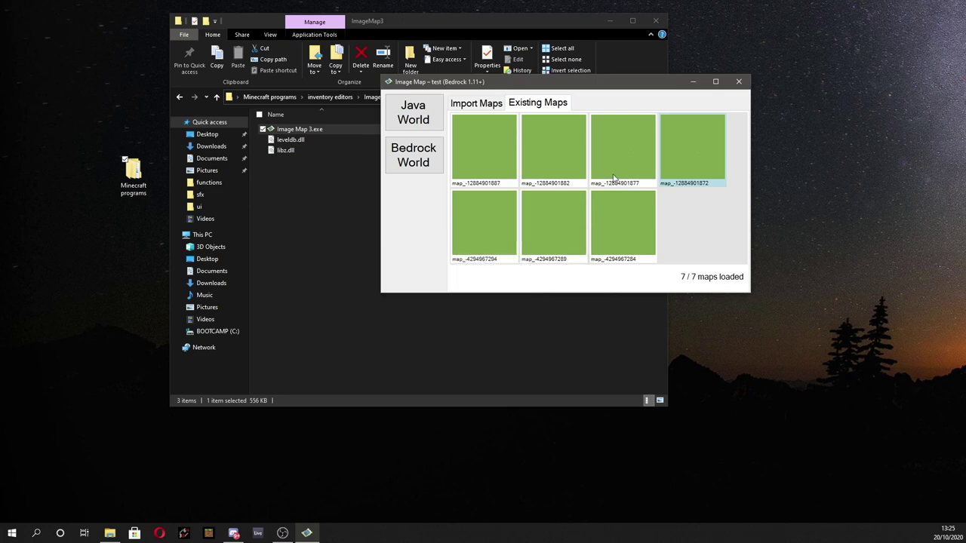
Select all the remaining existing maps and delete them from the world
key(ctrl+a)
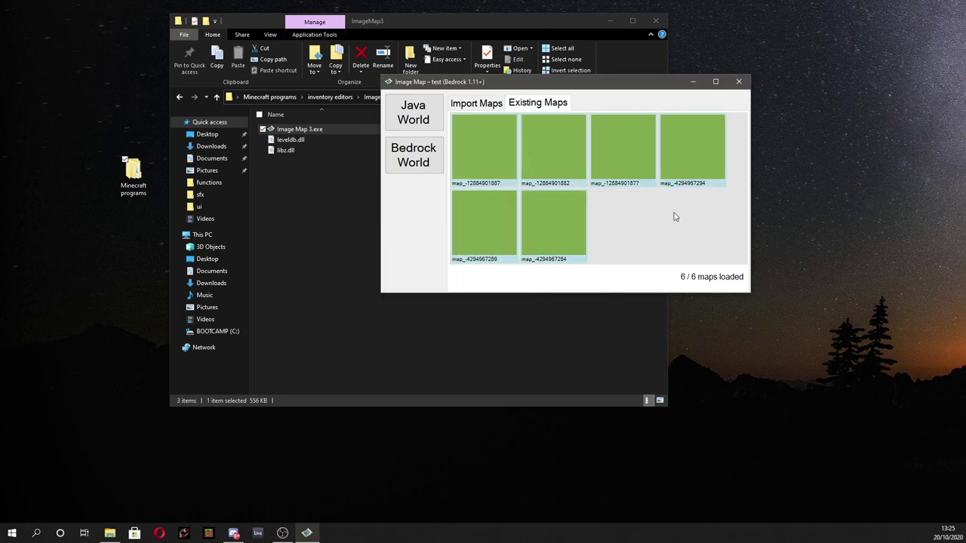
right_click(541, 159)
click(559, 200)
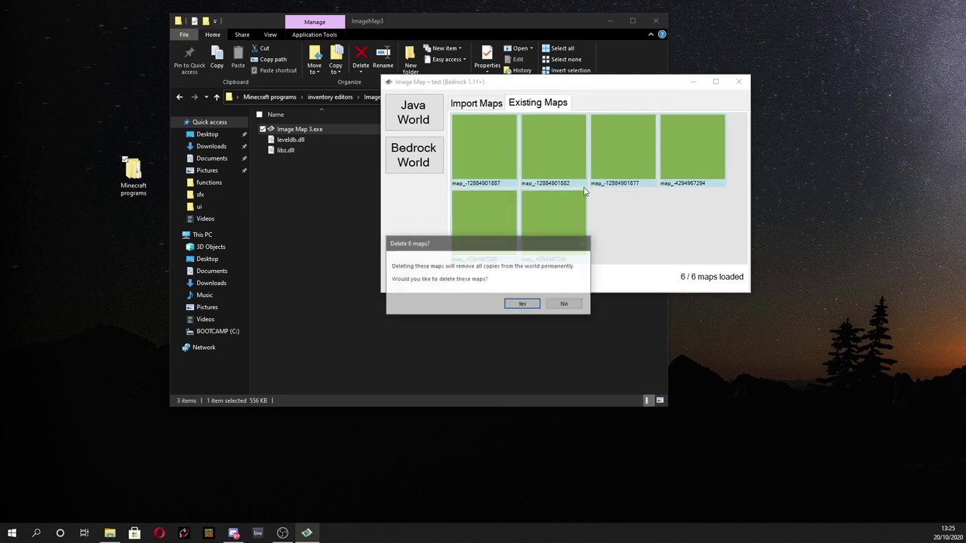
click(522, 304)
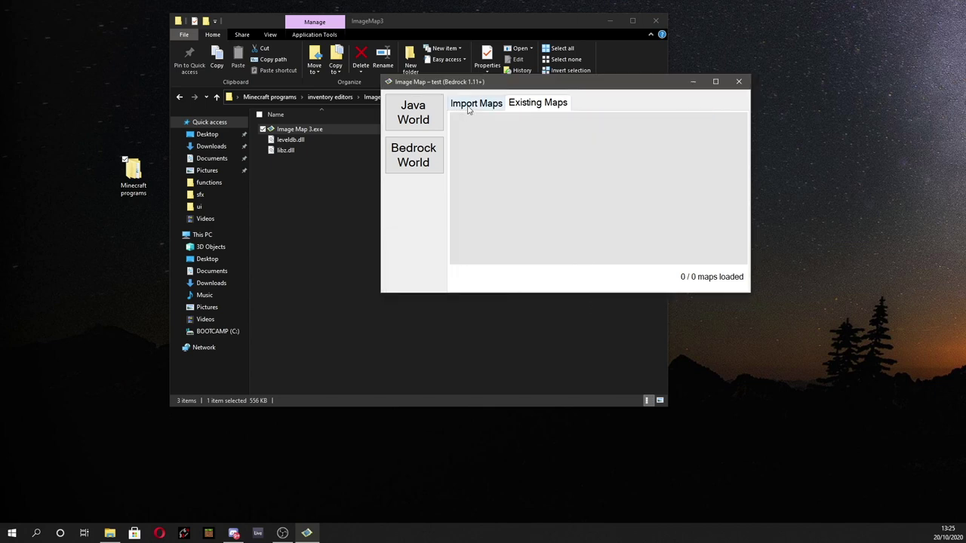
Start importing the LIXR image pack_icon.png as a map, keep Automatic Scaling and try rotating the image
click(468, 105)
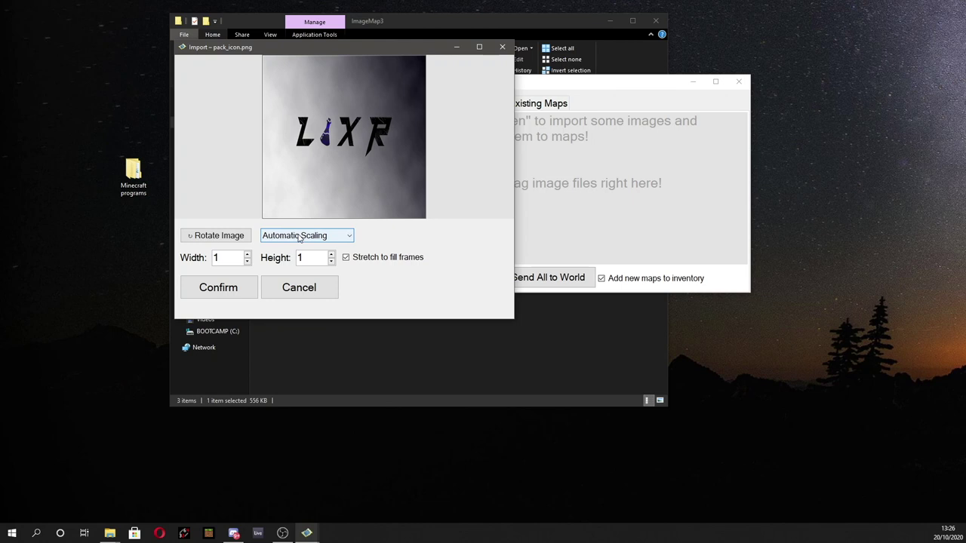
click(299, 238)
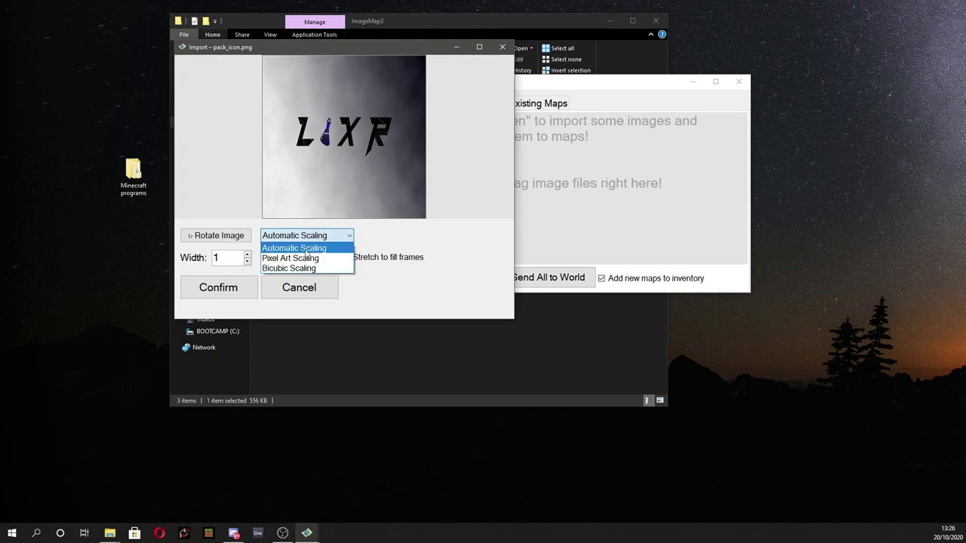
click(302, 246)
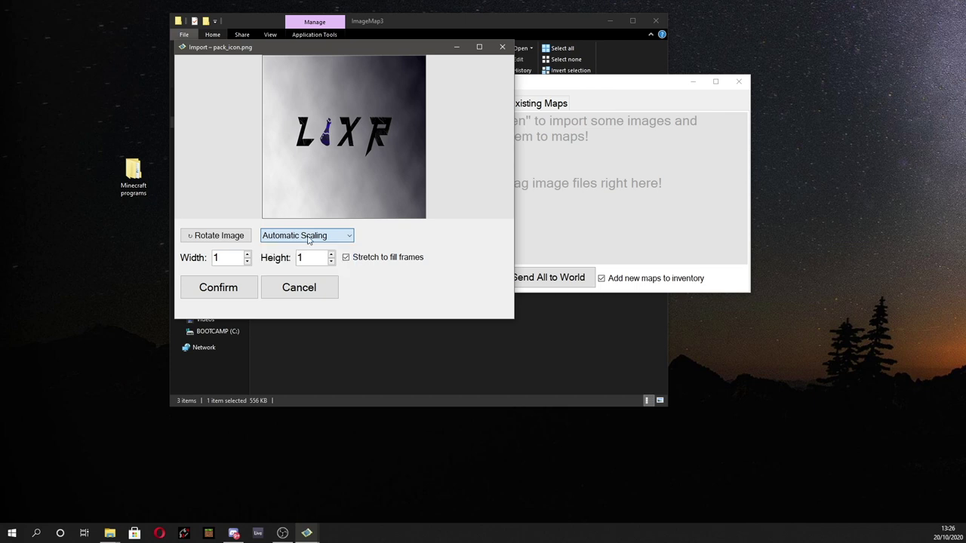
click(219, 240)
click(205, 239)
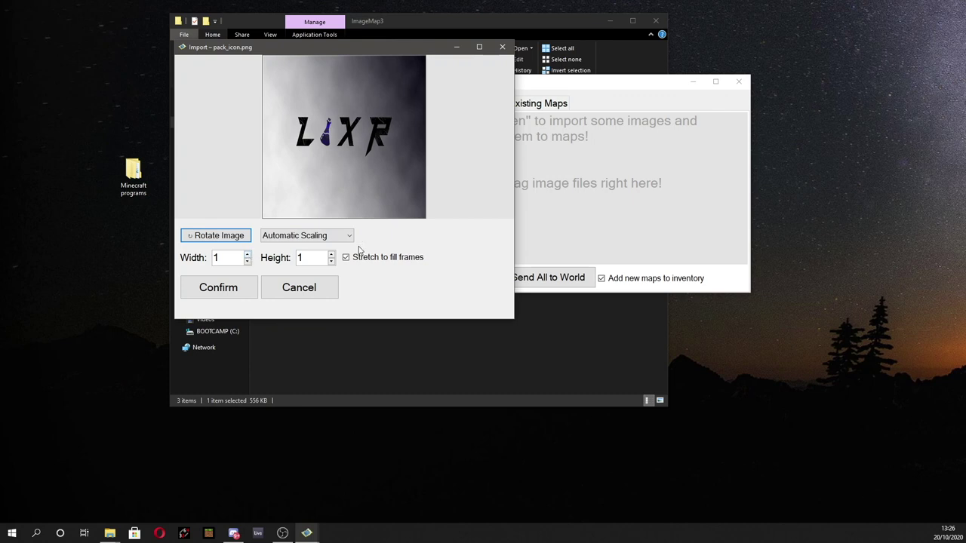
Set the LIXR image's map grid to 12 wide and 2 high
click(249, 254)
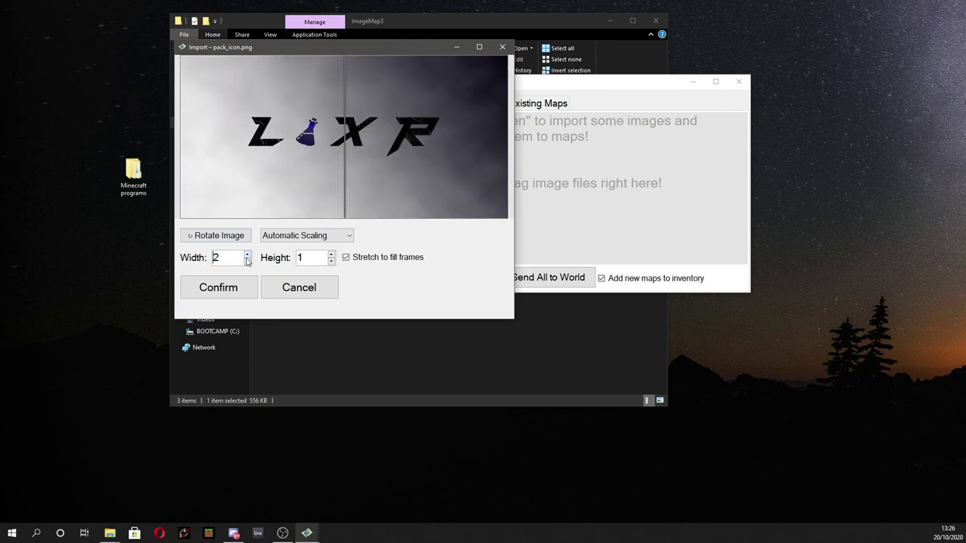
click(331, 255)
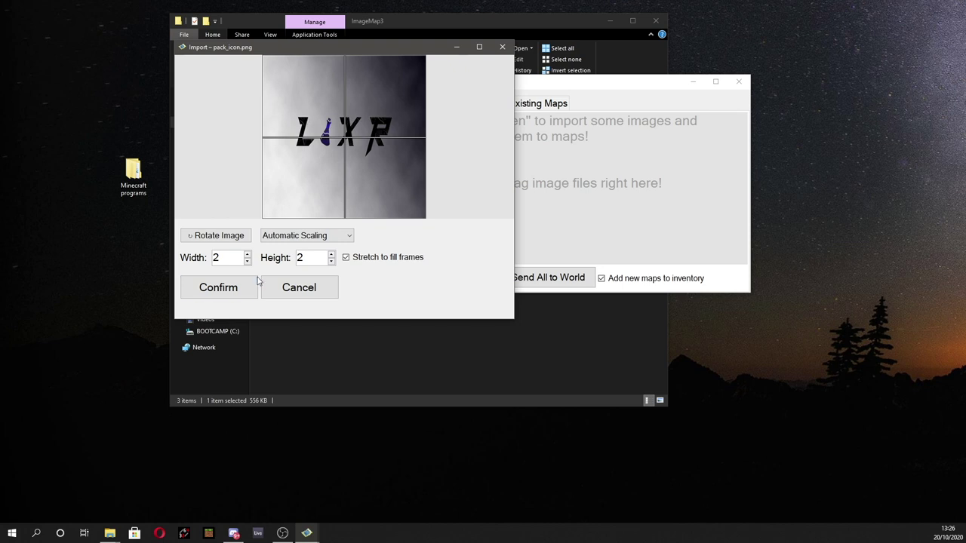
click(247, 254)
click(247, 254)
click(247, 254)
click(247, 254)
click(248, 254)
click(247, 255)
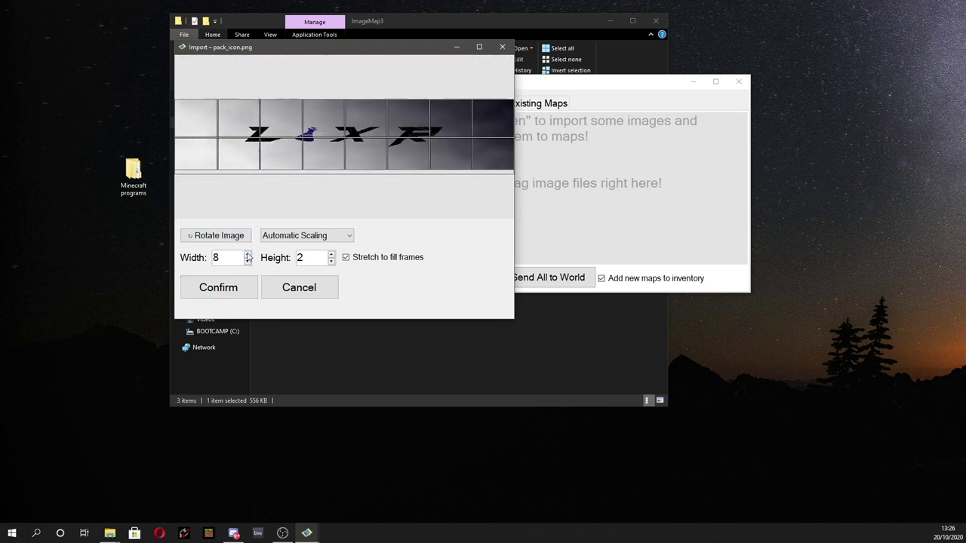
click(247, 254)
click(248, 254)
click(248, 254)
click(248, 254)
Increase the LIXR image's map grid height to 20
click(331, 254)
click(330, 254)
click(330, 254)
click(330, 254)
click(331, 254)
click(331, 254)
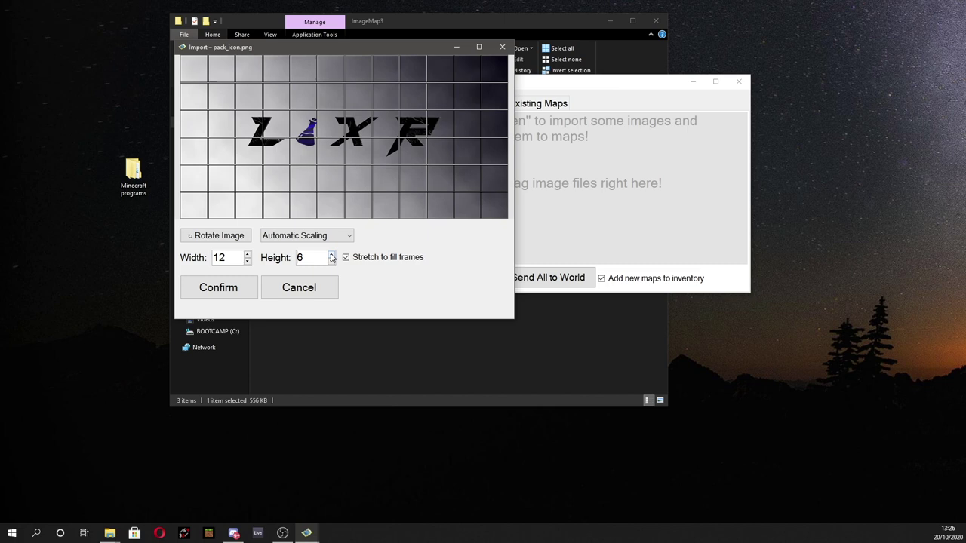
click(330, 254)
click(330, 254)
click(330, 254)
click(331, 254)
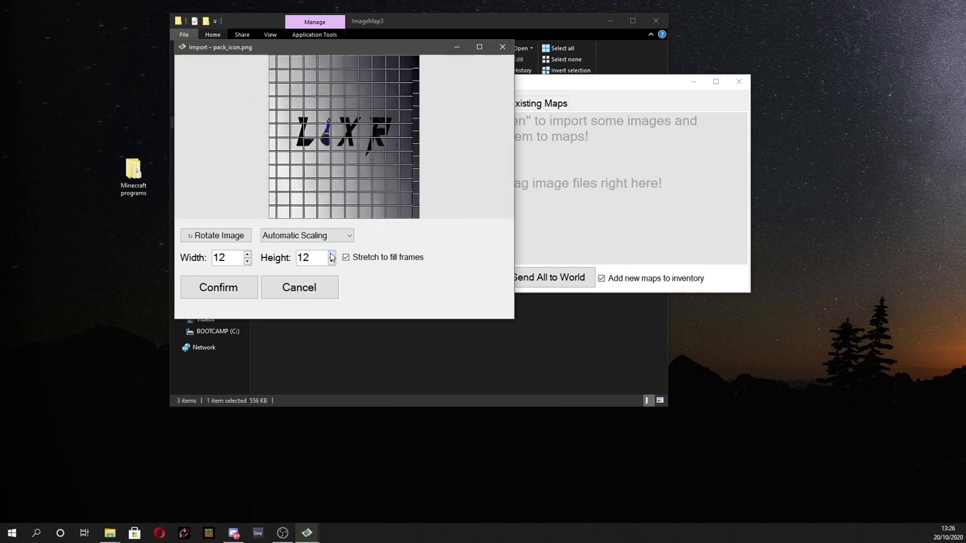
click(331, 254)
click(330, 255)
click(331, 254)
click(331, 254)
click(330, 254)
click(330, 254)
click(331, 254)
click(330, 254)
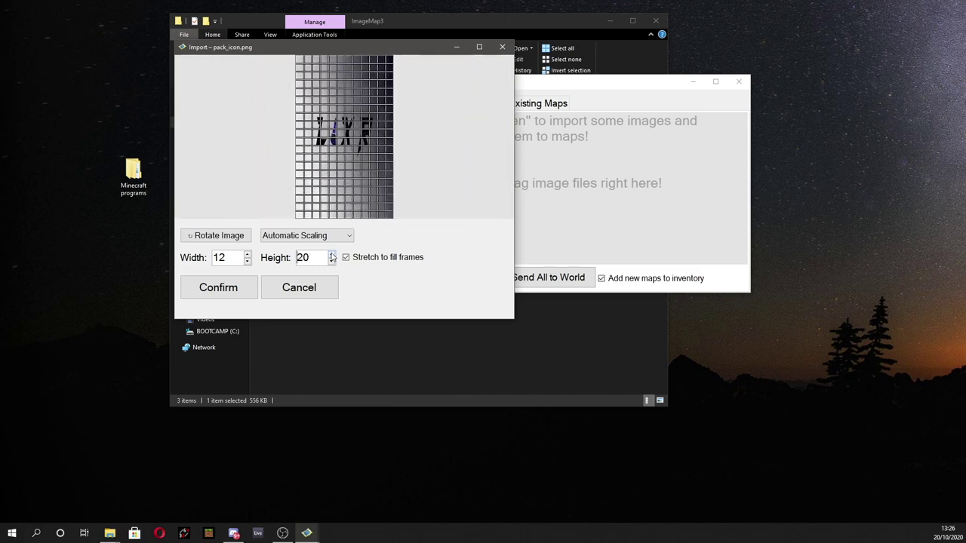
Increase the grid width to 20 so the LIXR image spans 20 by 20 maps
click(247, 254)
click(247, 254)
click(247, 254)
click(247, 254)
click(247, 254)
click(248, 255)
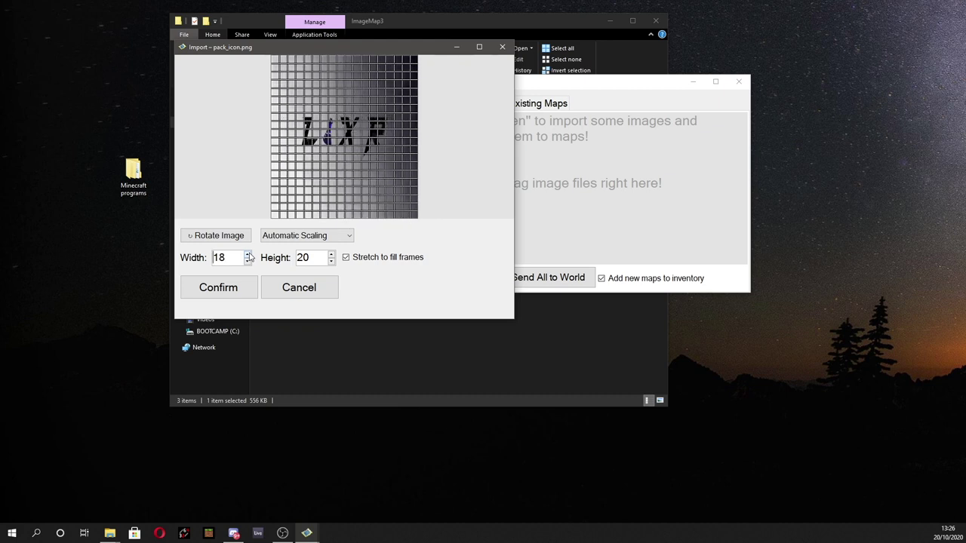
click(247, 255)
click(247, 254)
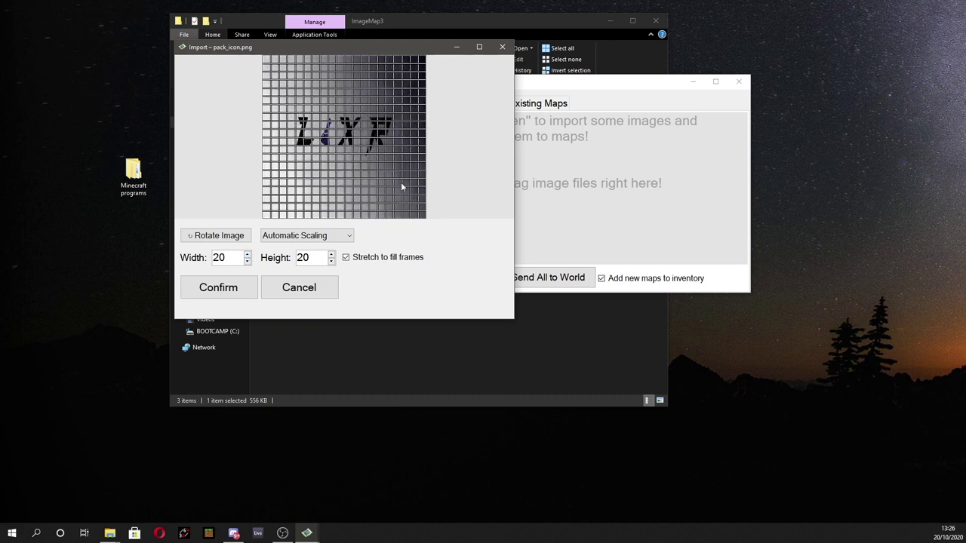
Reduce the LIXR image's map grid width to 1
double_click(247, 260)
click(248, 260)
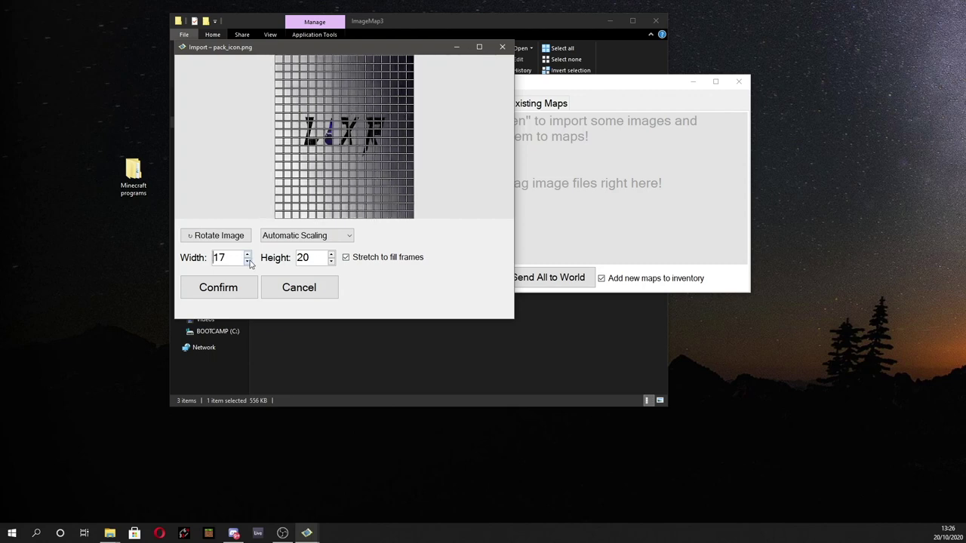
double_click(247, 260)
click(247, 260)
double_click(247, 260)
click(247, 261)
double_click(247, 260)
click(247, 260)
double_click(247, 260)
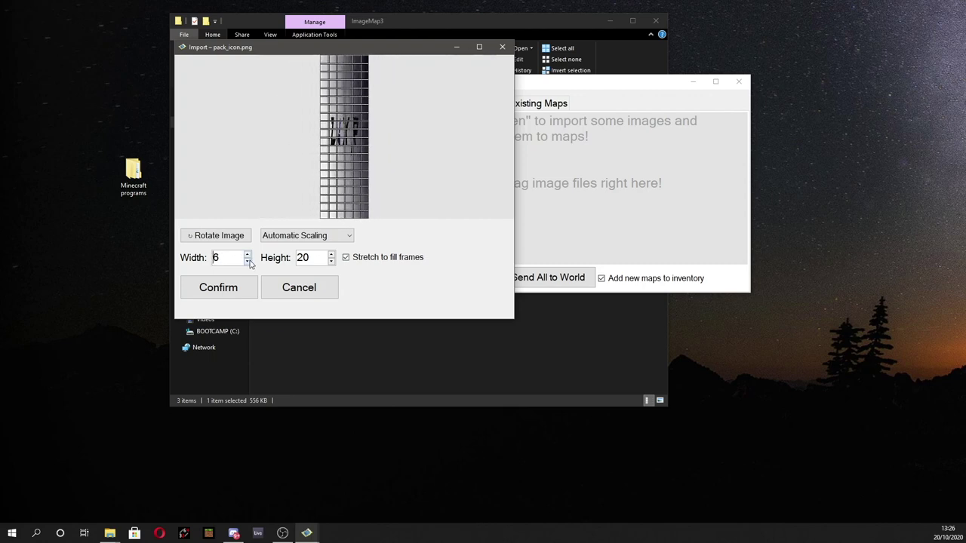
double_click(247, 260)
double_click(247, 260)
click(248, 260)
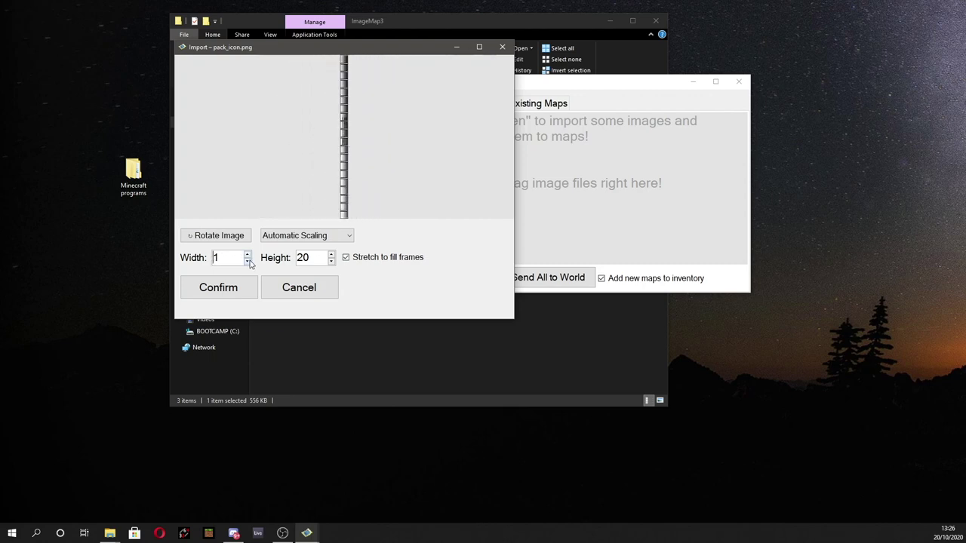
Reduce the LIXR image's height to 1 and confirm its import as a single map
click(331, 261)
double_click(332, 261)
click(331, 261)
double_click(331, 261)
click(331, 261)
double_click(331, 261)
click(331, 261)
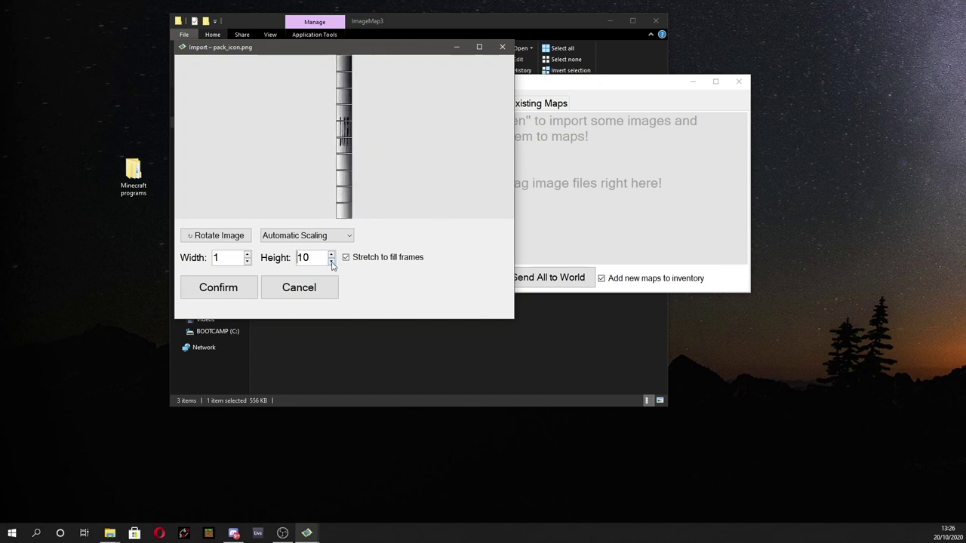
double_click(331, 261)
click(332, 261)
double_click(331, 261)
double_click(331, 261)
double_click(331, 261)
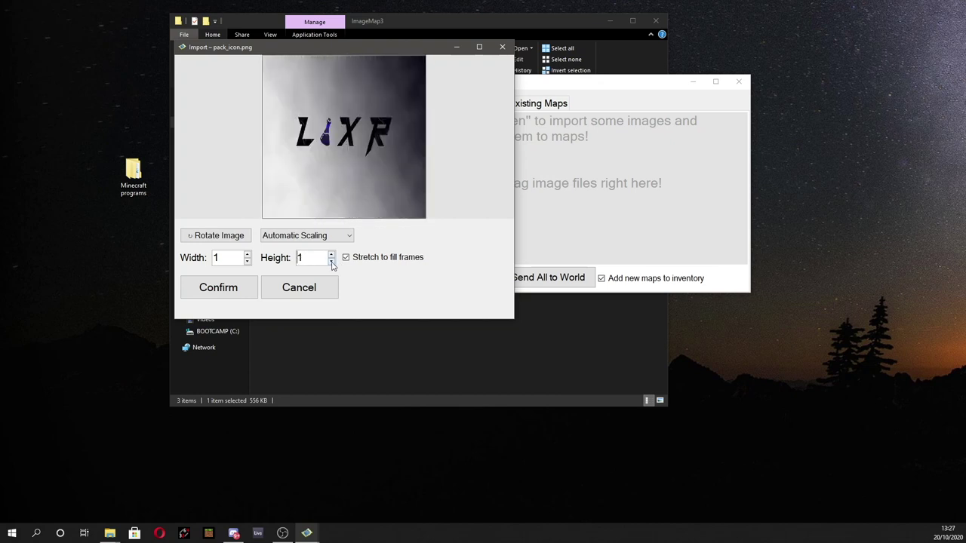
drag(320, 49, 359, 105)
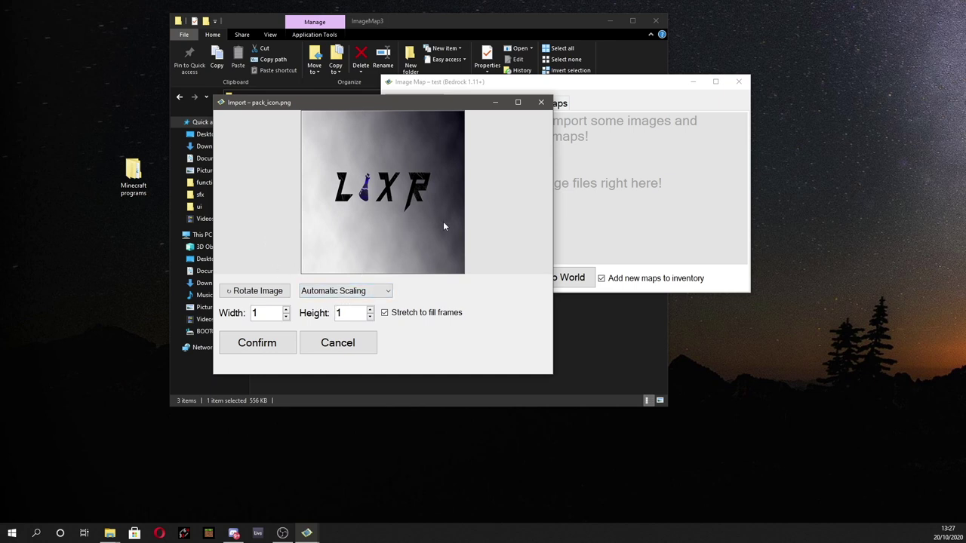
click(284, 346)
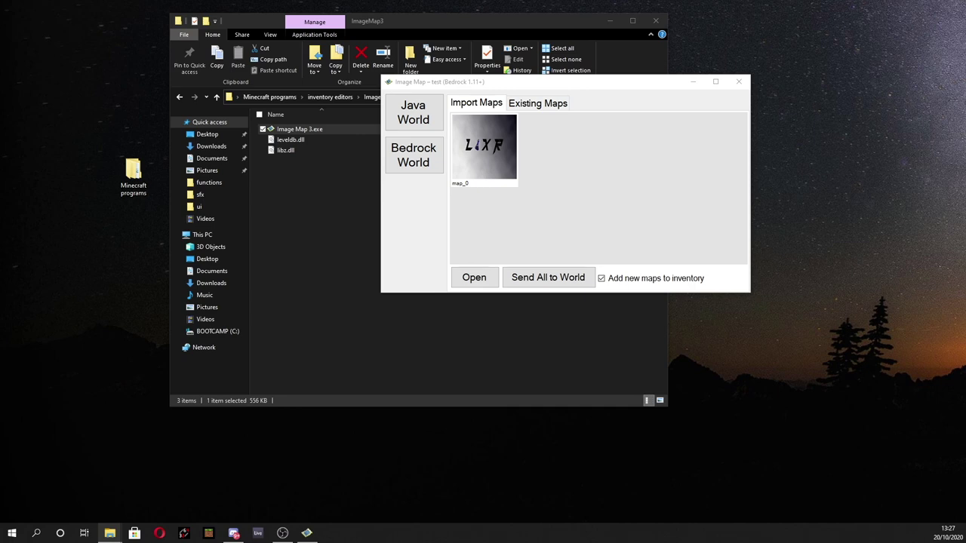
Add the grass block image pack_icon.png for import and set its grid to 2 wide and 2 high
drag(501, 321, 616, 211)
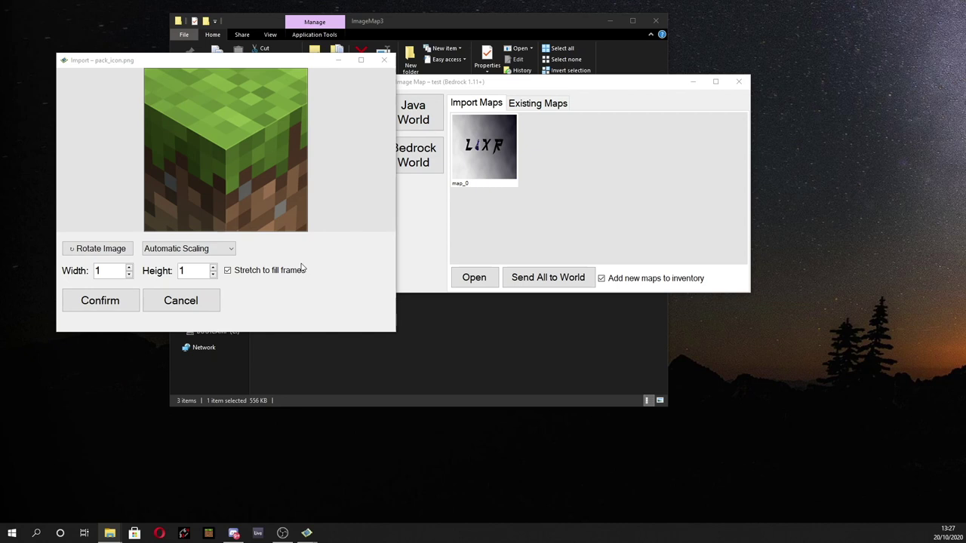
click(130, 268)
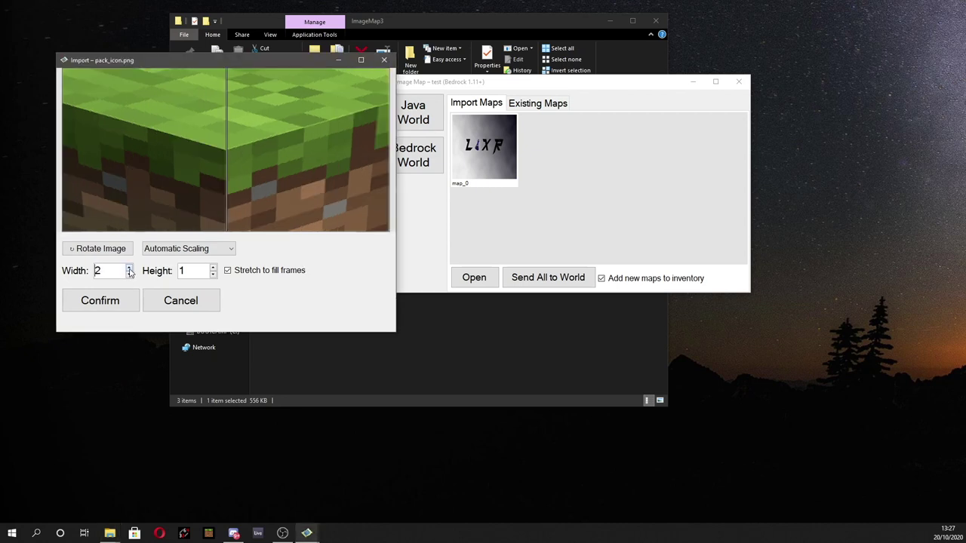
click(213, 267)
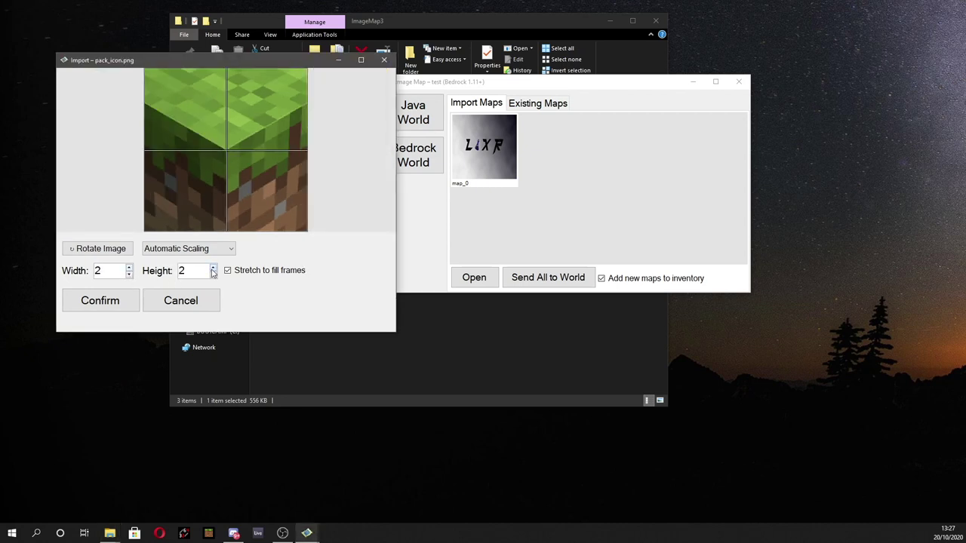
drag(287, 60, 422, 60)
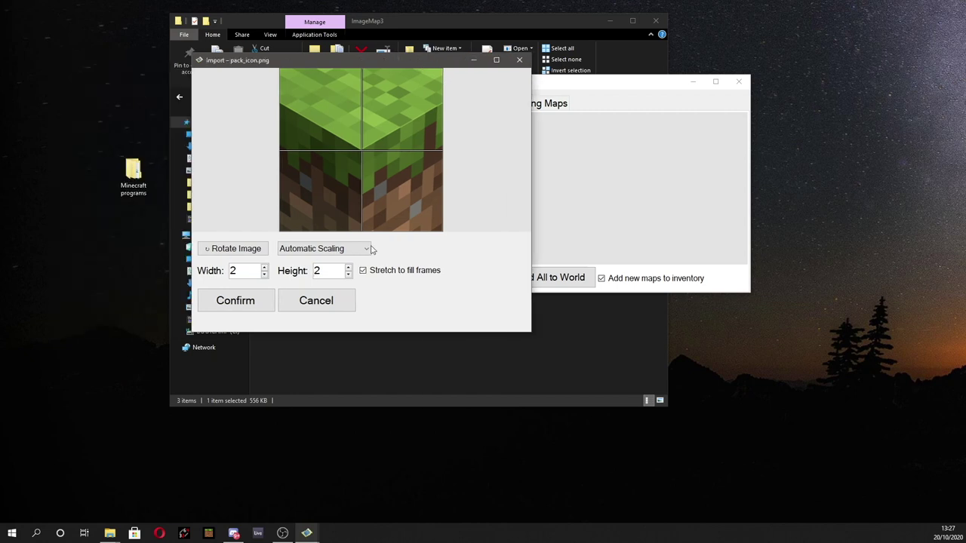
Try Pixel Art Scaling on the grass block image, return to Automatic Scaling and confirm the import
click(320, 250)
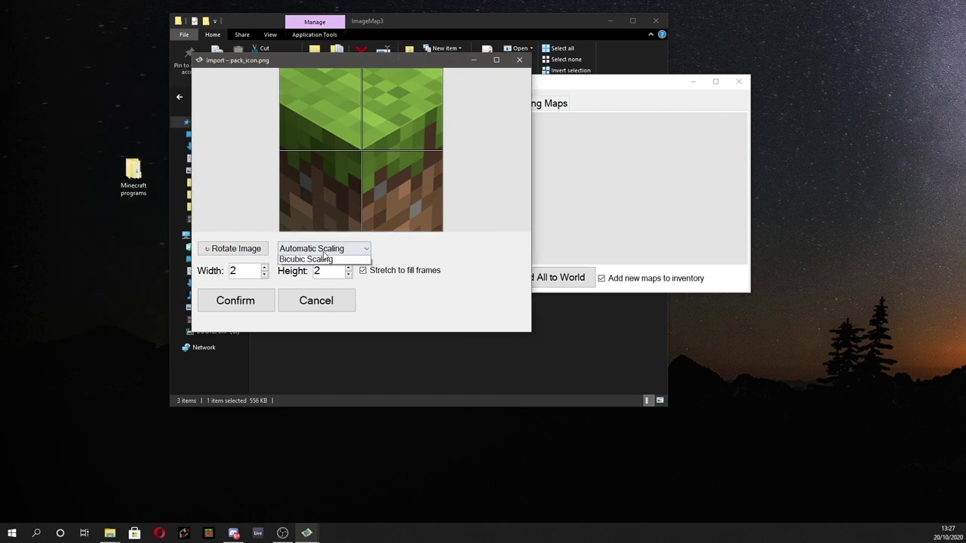
click(317, 270)
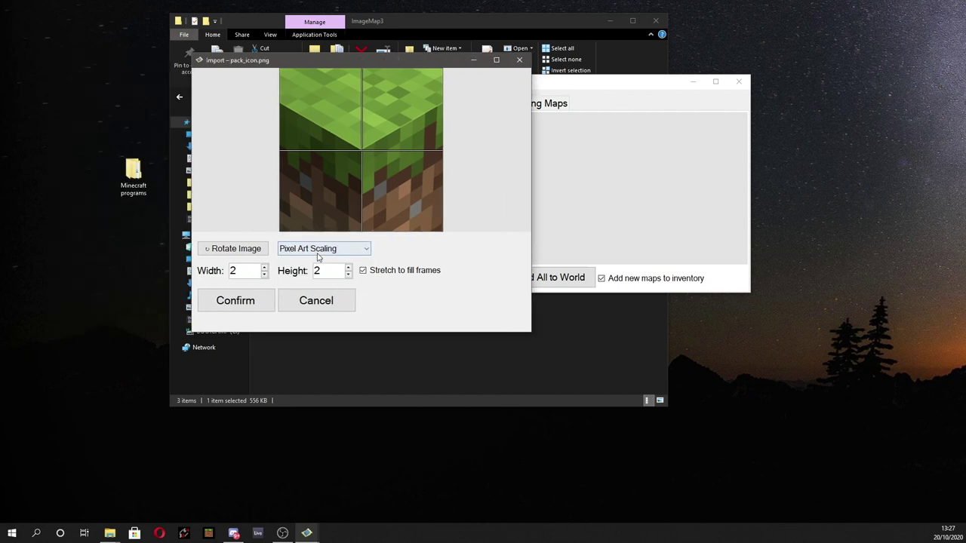
click(319, 250)
click(321, 281)
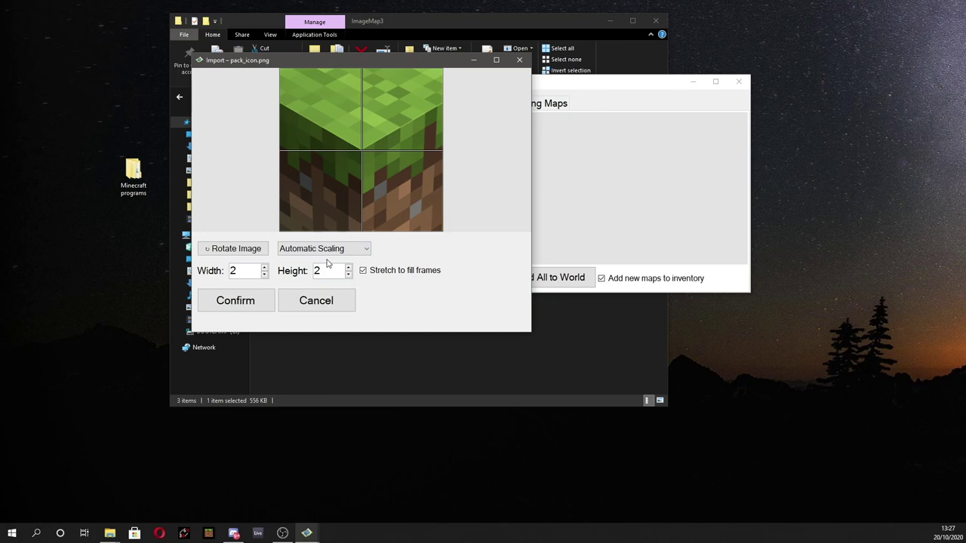
click(240, 300)
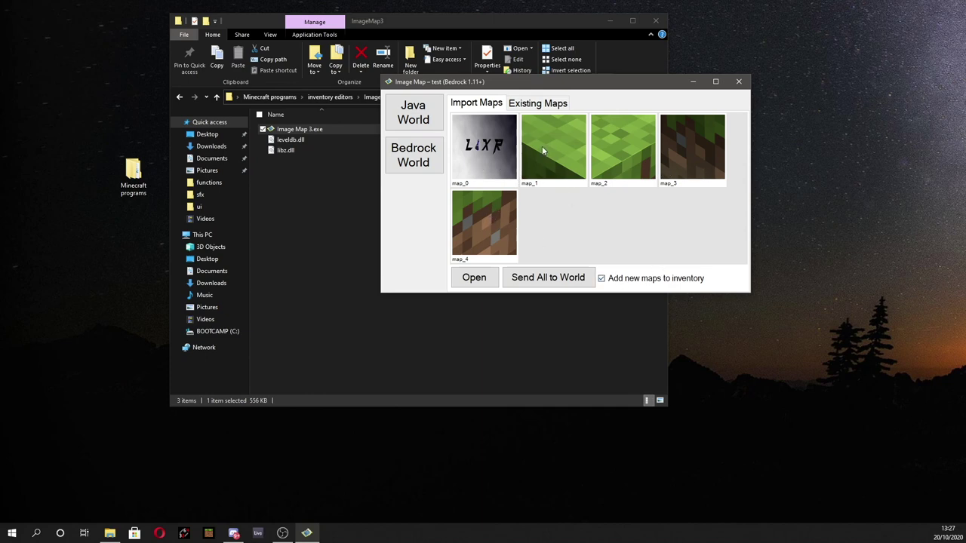
Send all imported maps to the test world with new maps added to the inventory, and close Image Map
click(534, 104)
click(479, 109)
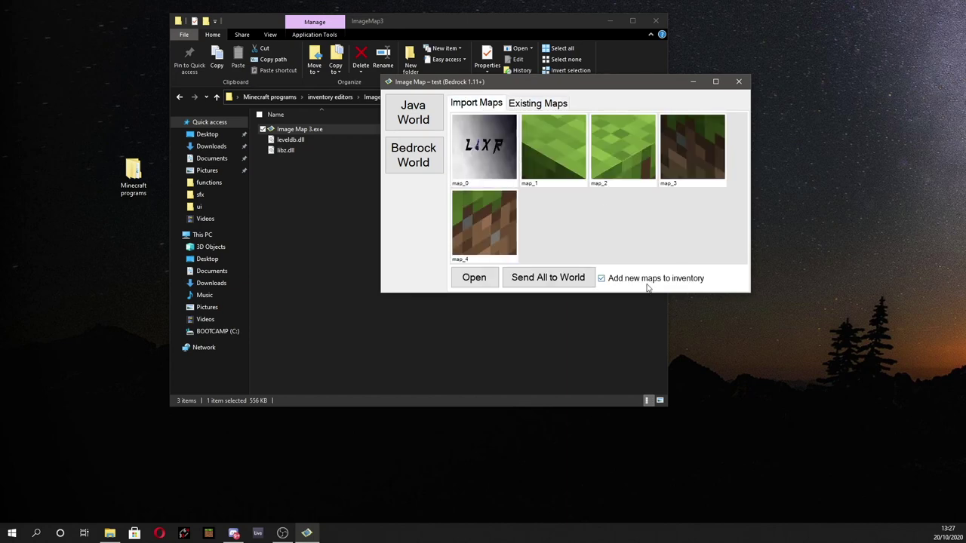
click(541, 279)
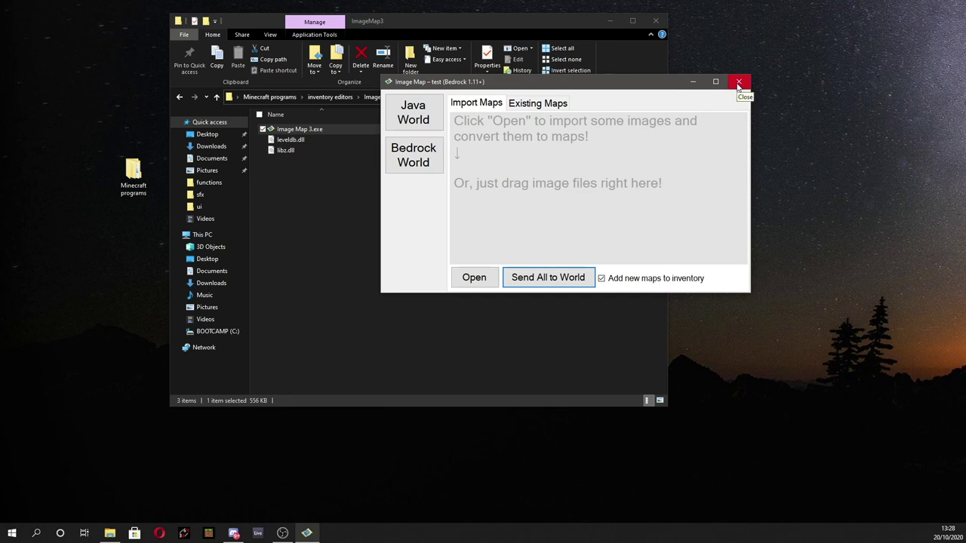
click(738, 85)
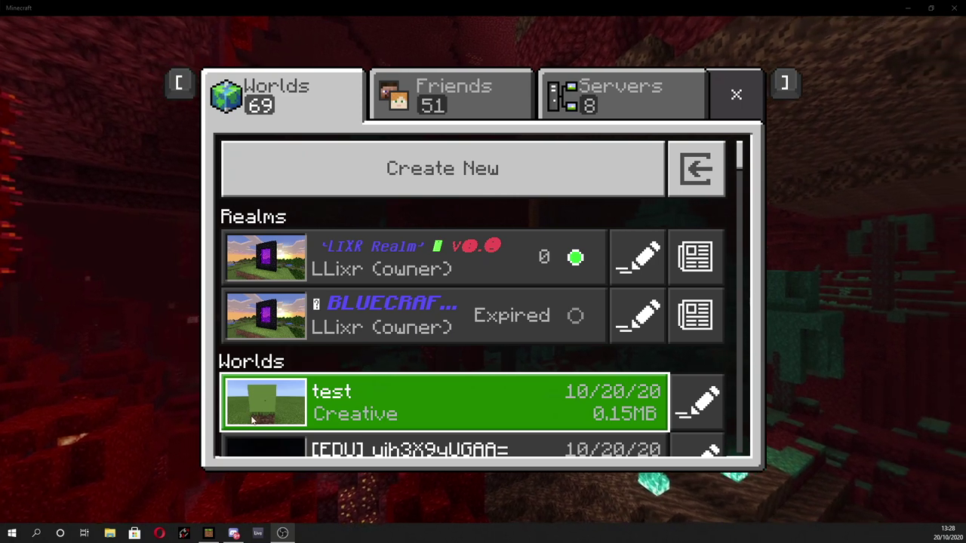
Open the world "test" in Minecraft and walk around to the side of the block holding the item frame
click(273, 400)
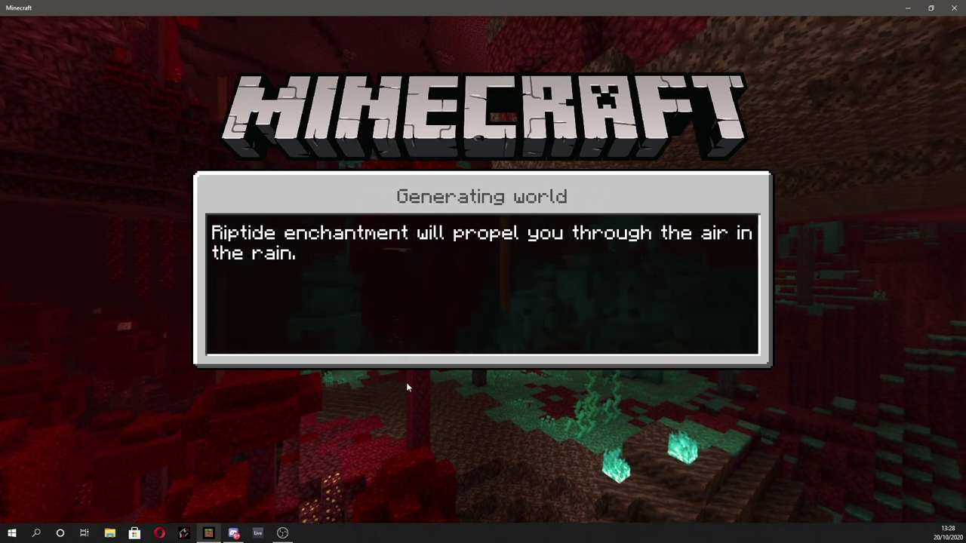
key(d)
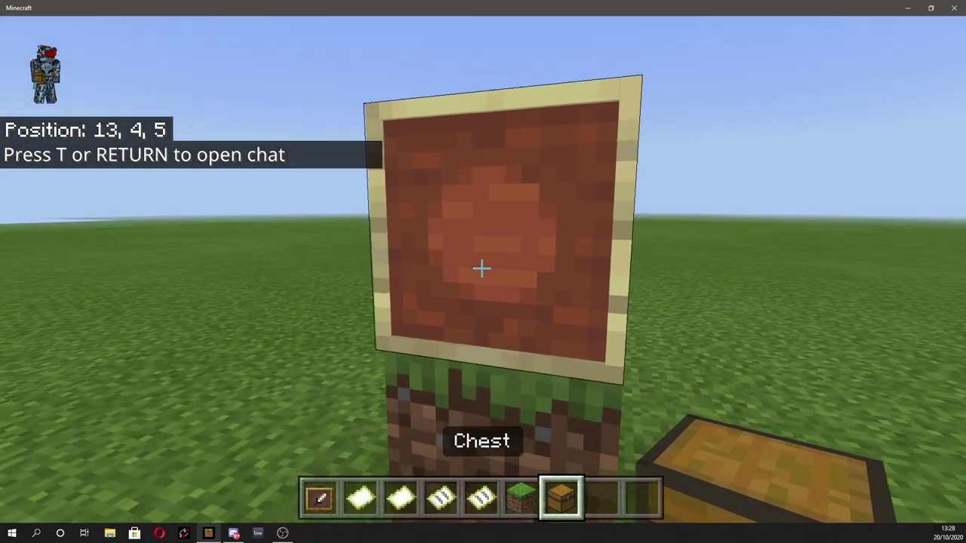
scroll(481, 268, down, 1)
key(d)
key(d)
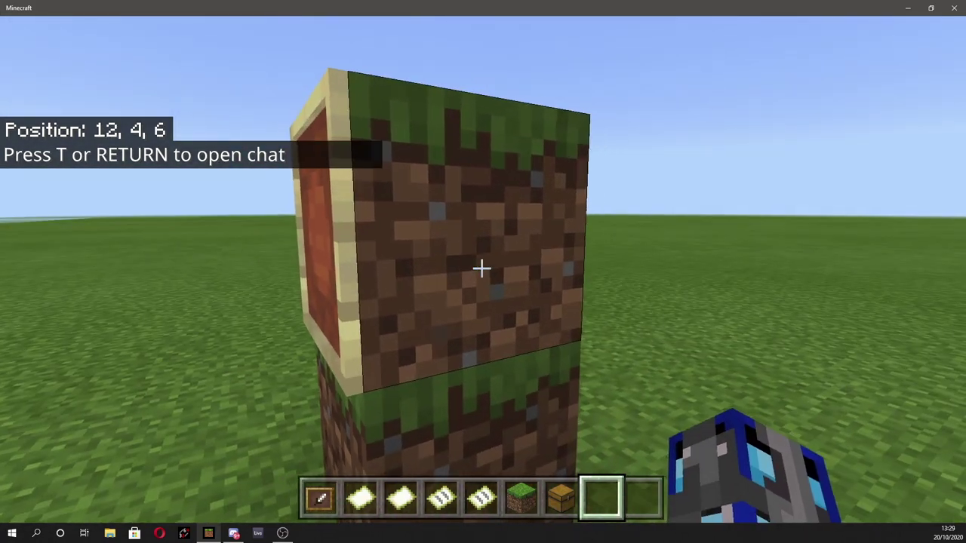
Break the upper grass block holding the item frame and collect the dropped frame
click(482, 268)
key(a)
scroll(481, 268, up, 2)
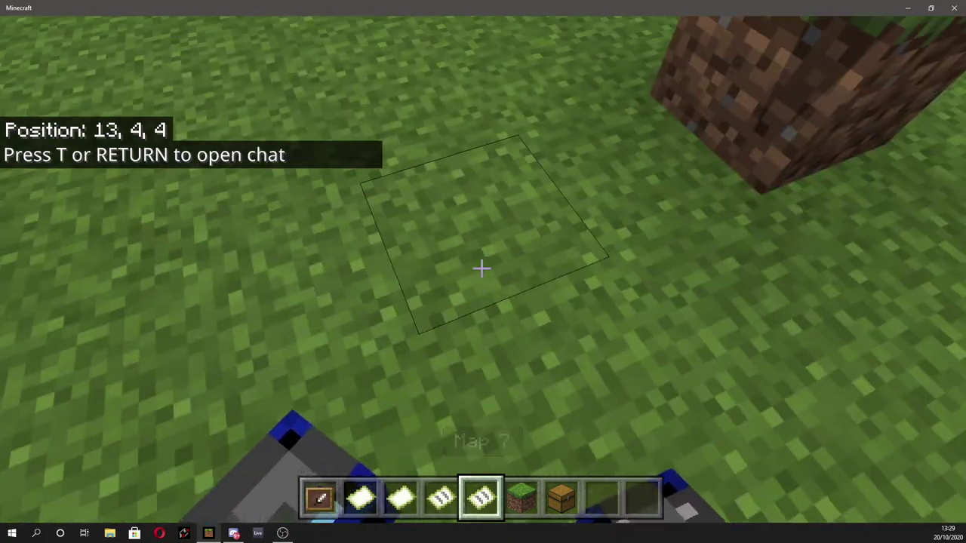
key(a)
key(w)
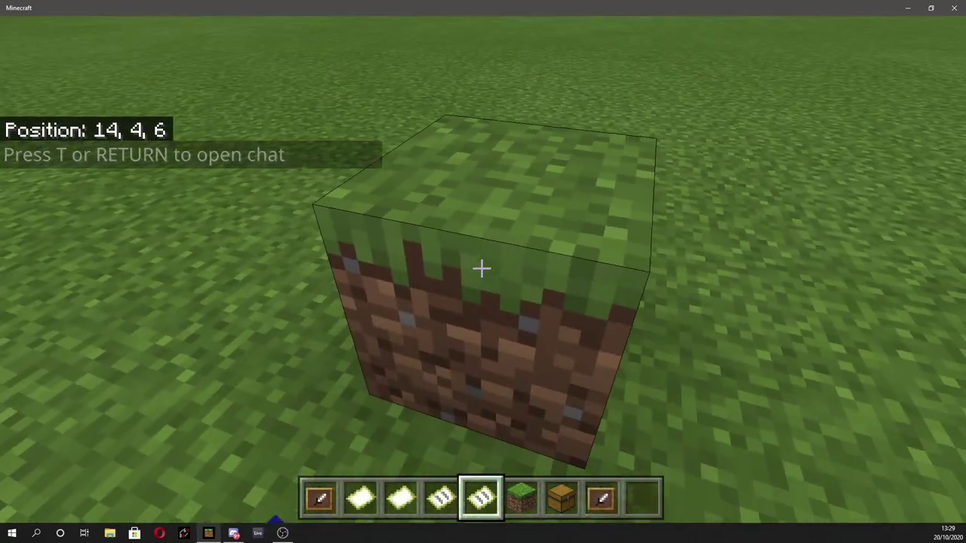
Break the remaining grass block and clear out the ground block beneath it
click(481, 268)
click(482, 268)
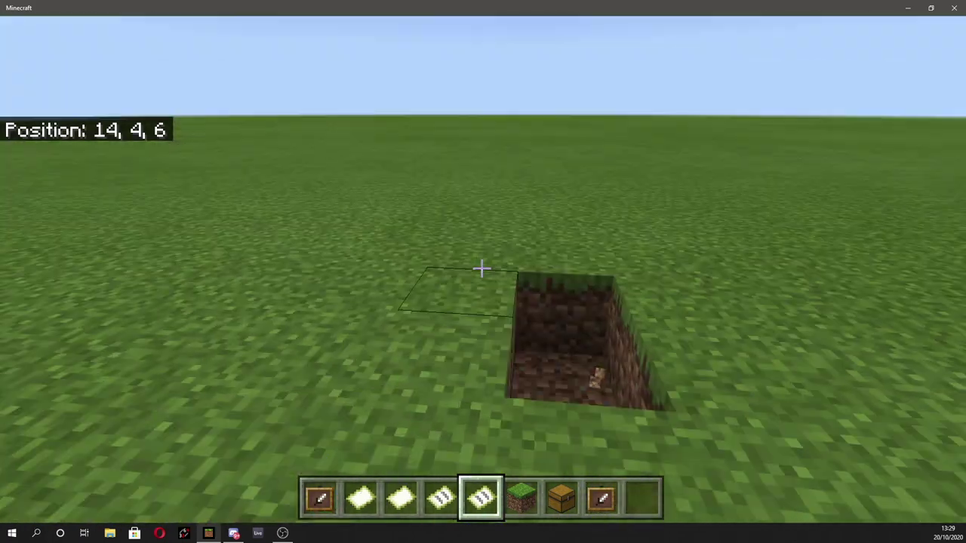
key(e)
key(e)
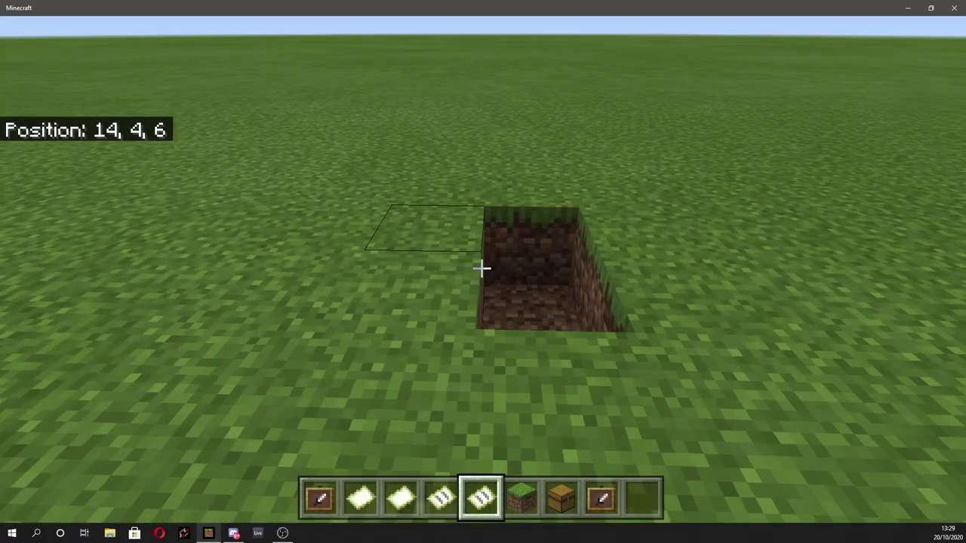
key(e)
key(e)
Place the chest from the hotbar on the grass beside the hole
scroll(483, 272, down, 1)
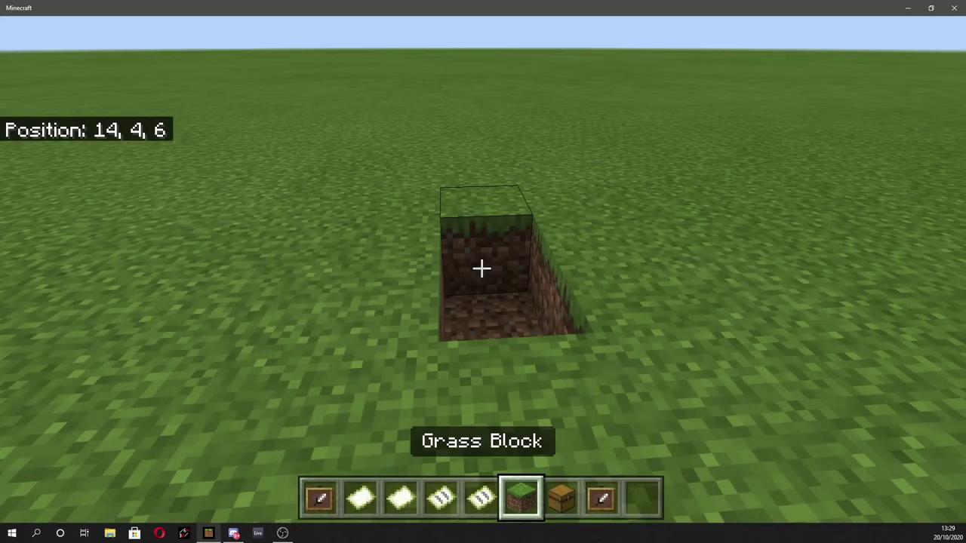
scroll(481, 268, down, 1)
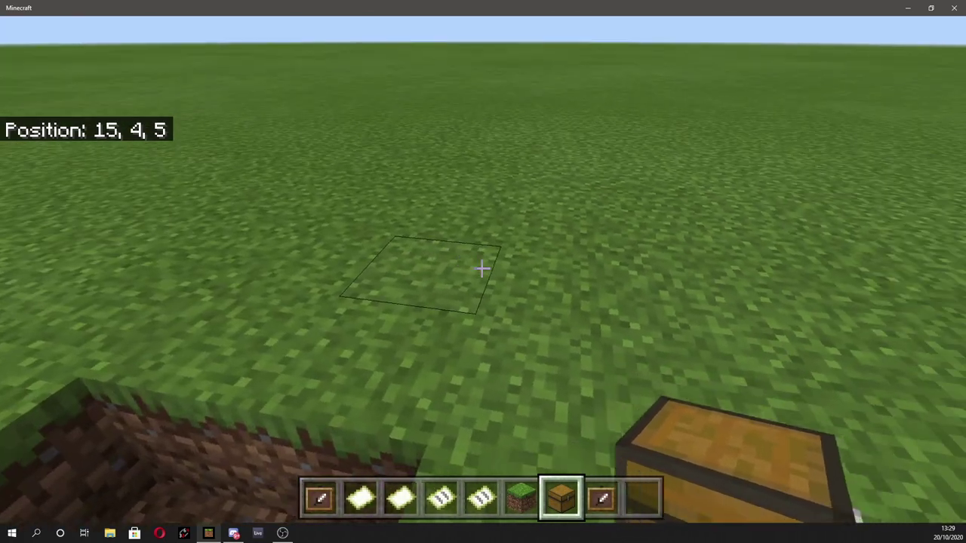
right_click(481, 268)
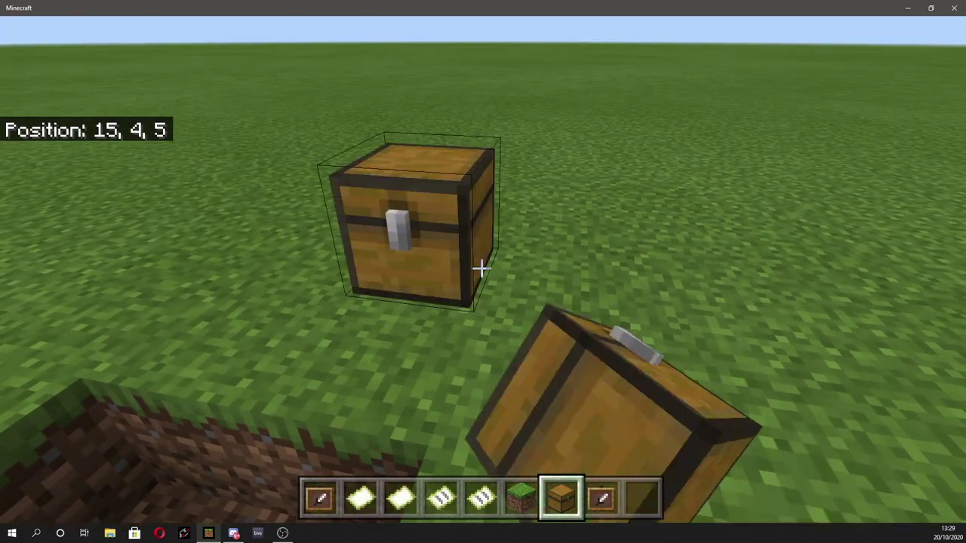
Empty the player's inventory with the /clear command
key(s)
key(slash)
text(cl)
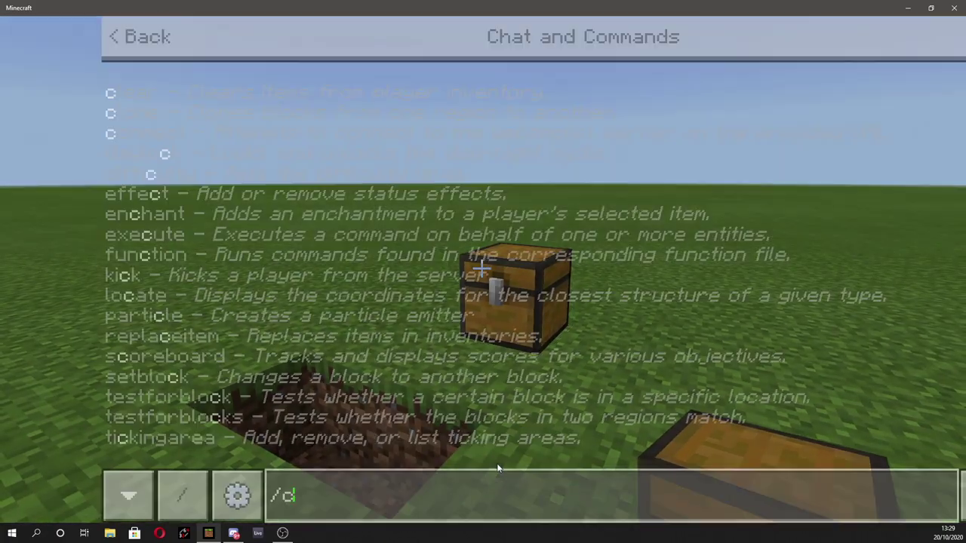
text(ear)
key(Return)
Pick a grass block into the hotbar, and run the clear command again
key(w)
middle_click(481, 268)
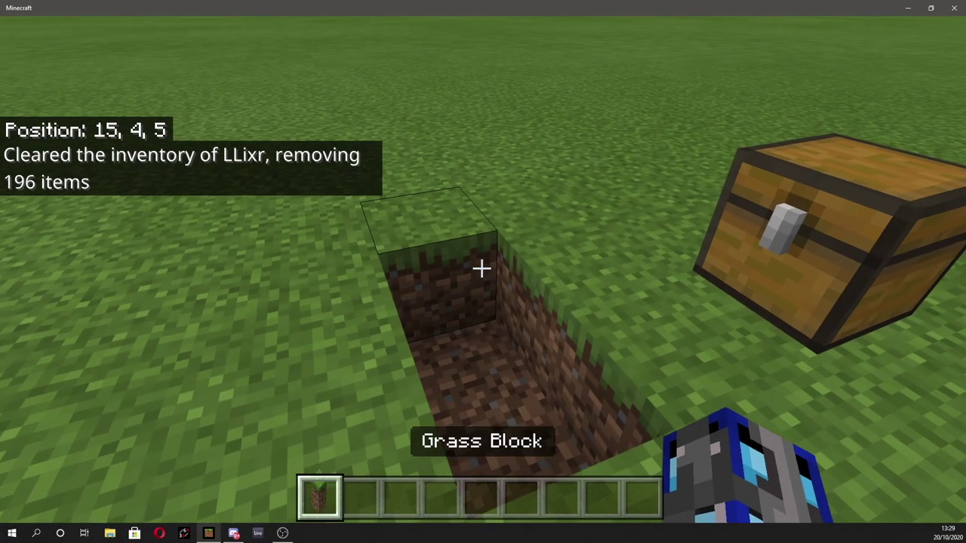
key(slash)
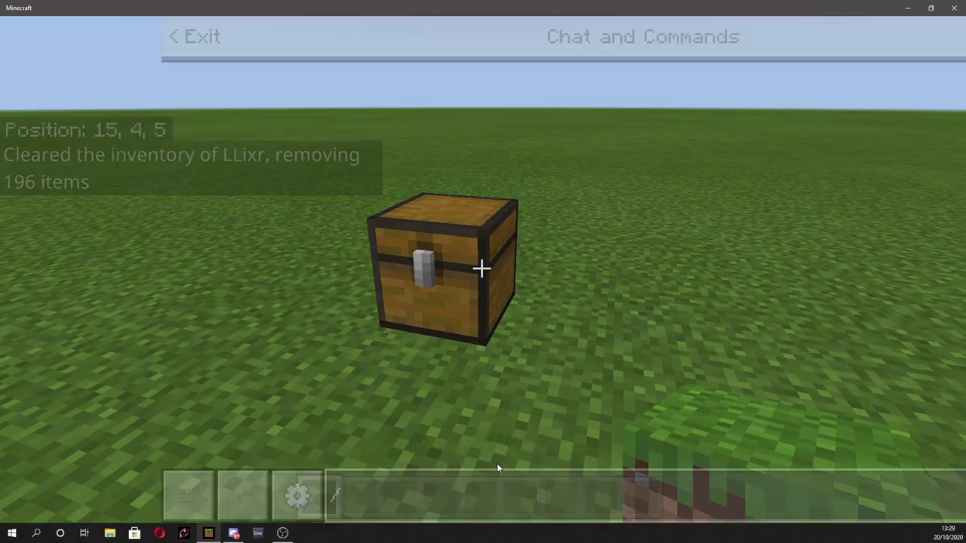
key(Up)
key(Return)
Check the maps stored in the chest, and add a stack of item frames to the hotbar from the creative inventory
right_click(481, 268)
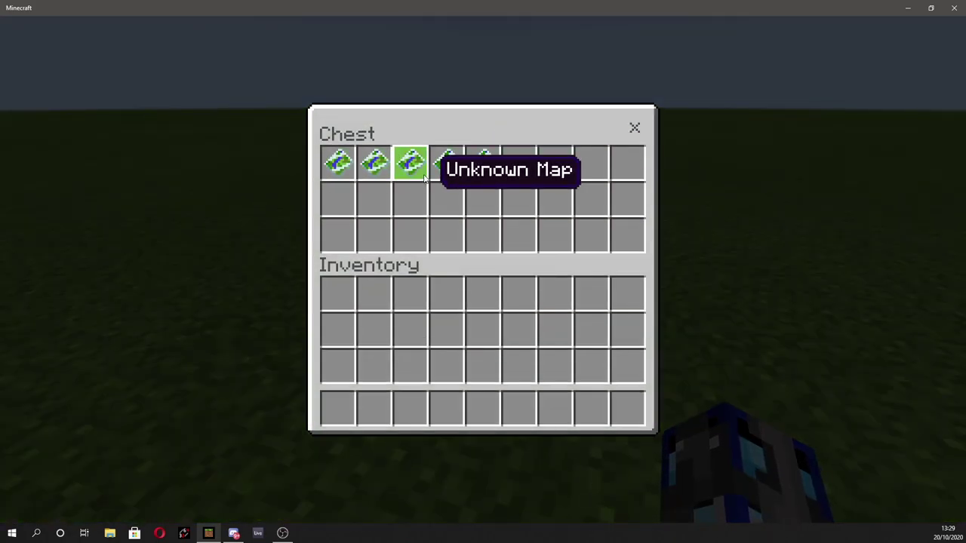
key(Escape)
text(e)
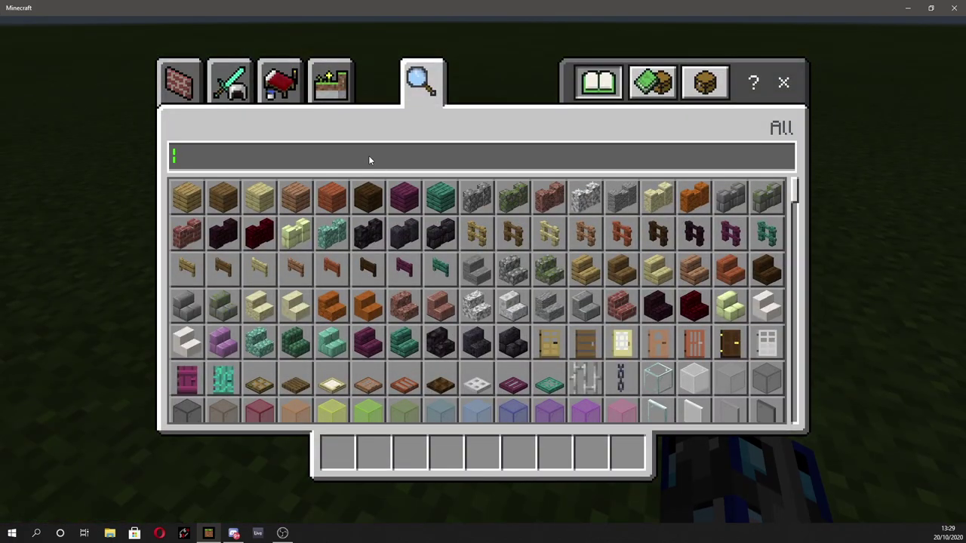
text(item)
click(195, 200)
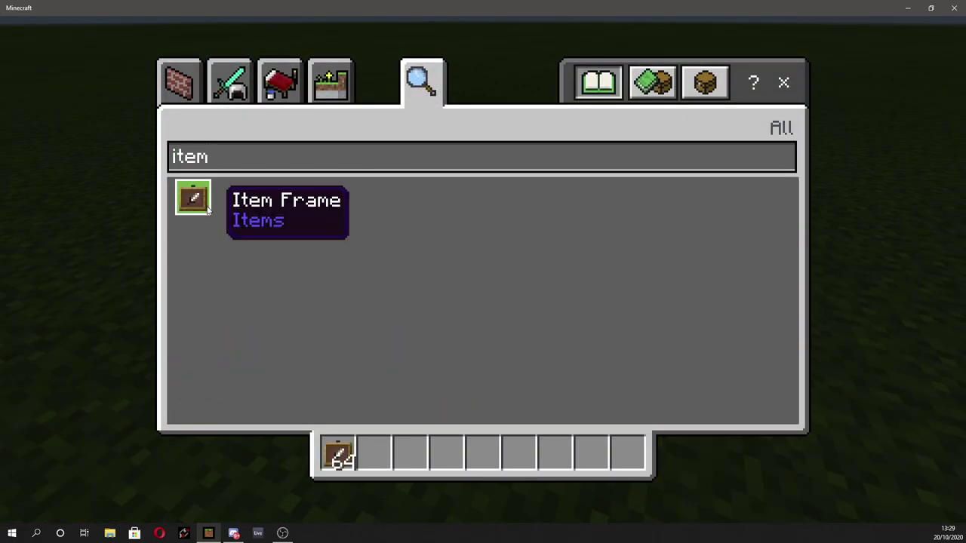
key(Escape)
Pick a grass block and place a single one on the ground near the chest
middle_click(481, 268)
key(d)
right_click(482, 268)
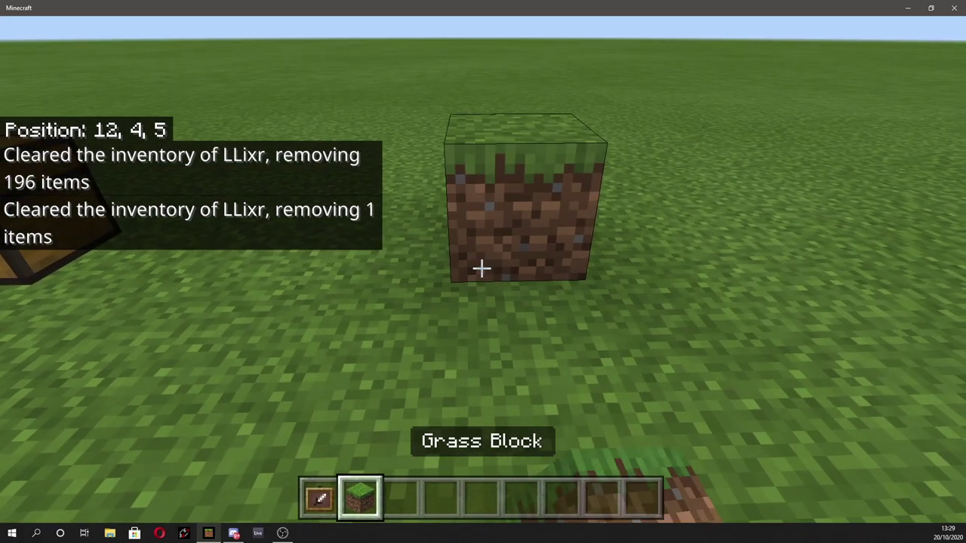
Build a wall of grass blocks two wide and two high, set apart from the single block
key(d)
right_click(482, 268)
right_click(481, 268)
key(w)
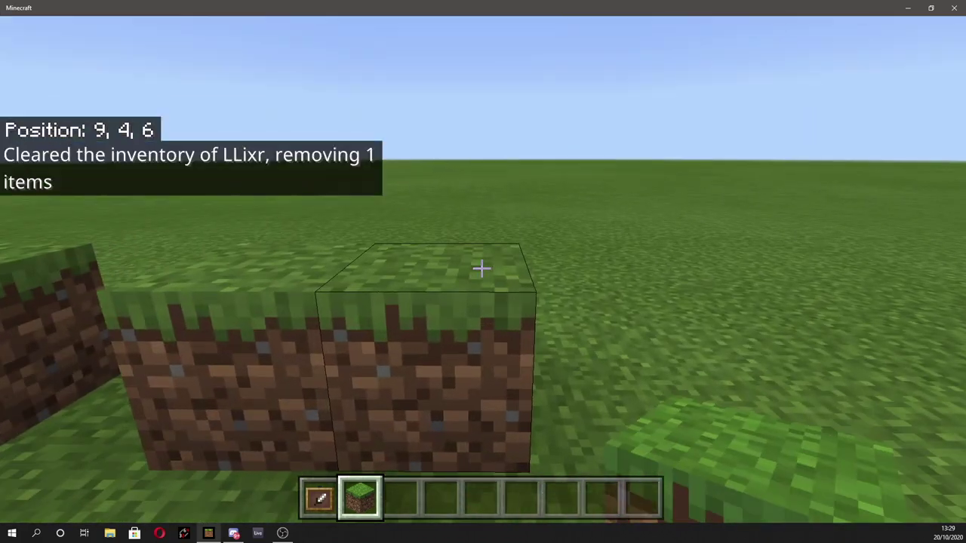
right_click(481, 268)
key(a)
right_click(481, 268)
Put item frames on all four blocks of the wall's front and on the front of the single block
key(1)
right_click(481, 268)
right_click(481, 268)
right_click(482, 268)
right_click(481, 267)
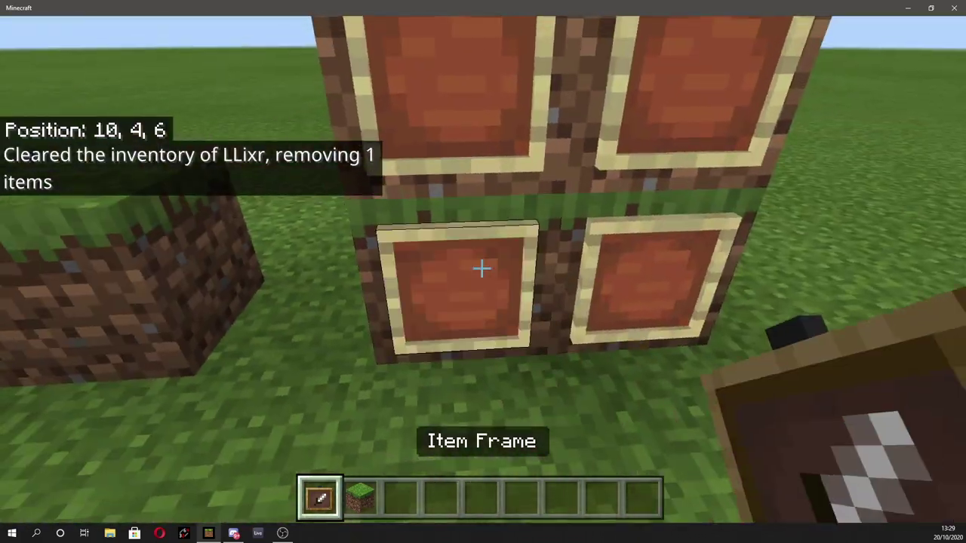
key(a)
key(w)
Empty the inventory with the clear command, and move all five maps from the chest into the hotbar
key(/)
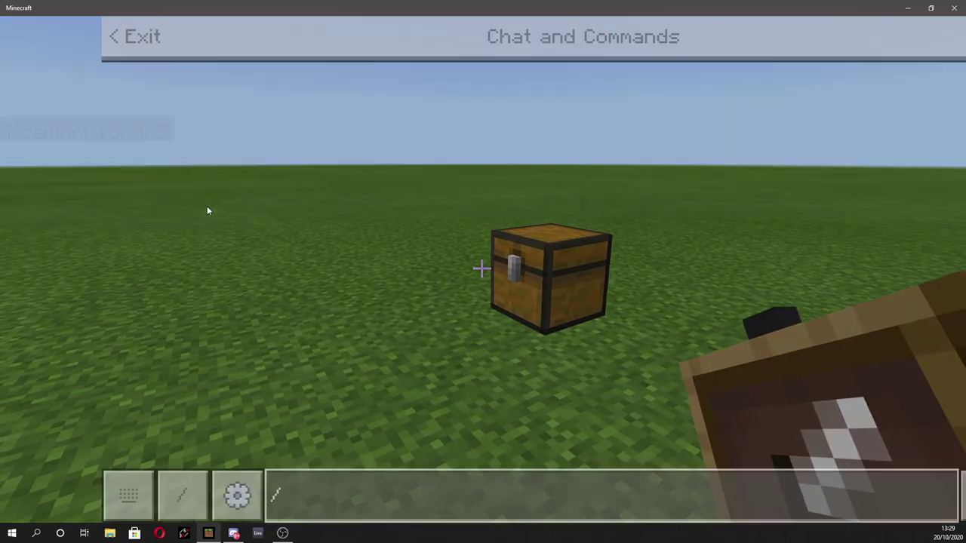
key(Escape)
key(w)
right_click(481, 268)
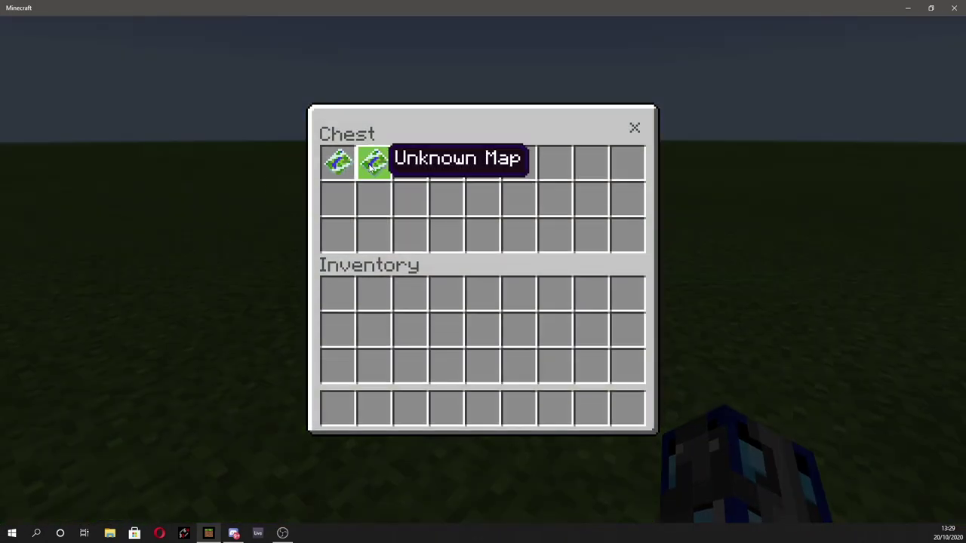
shift+click(338, 163)
shift+click(373, 163)
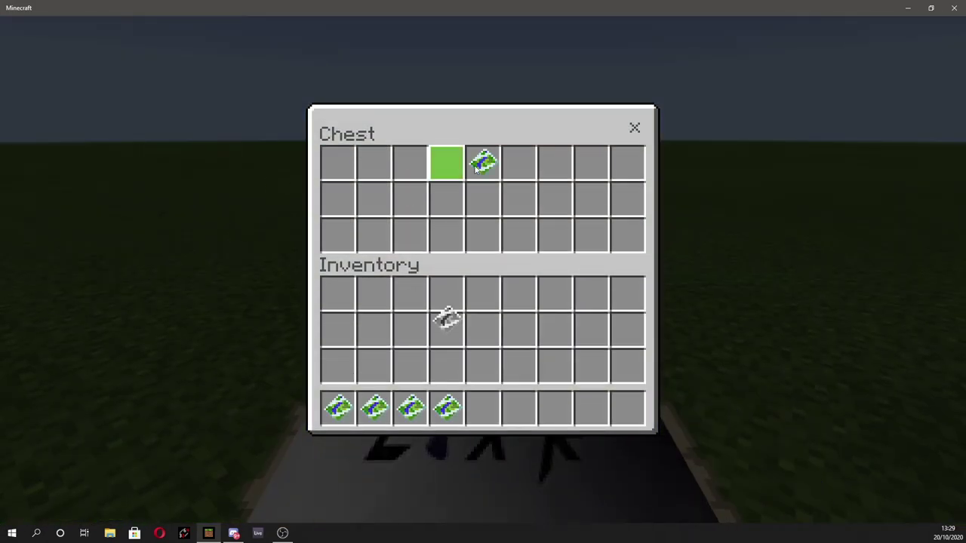
key(Escape)
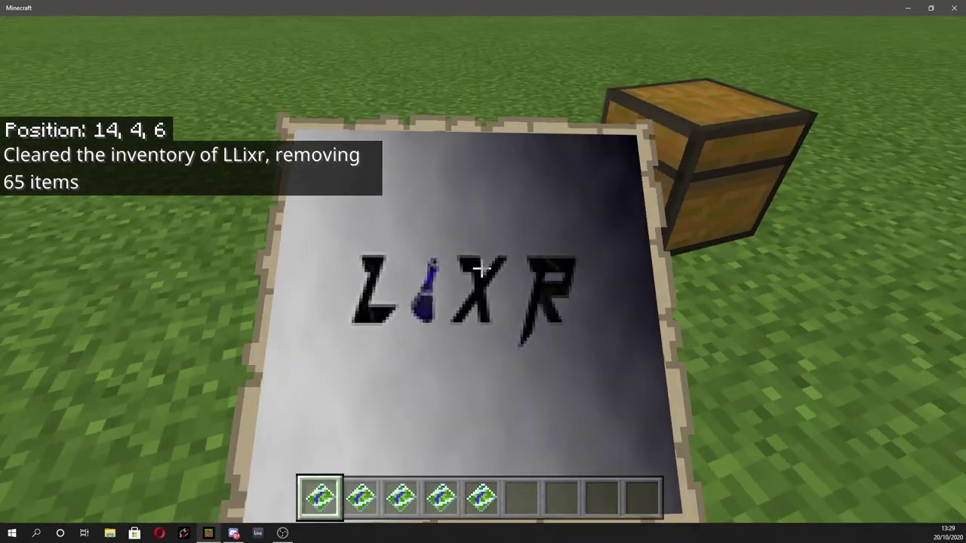
Insert the LIXR logo map into the item frame on the single grass block
key(s)
key(w)
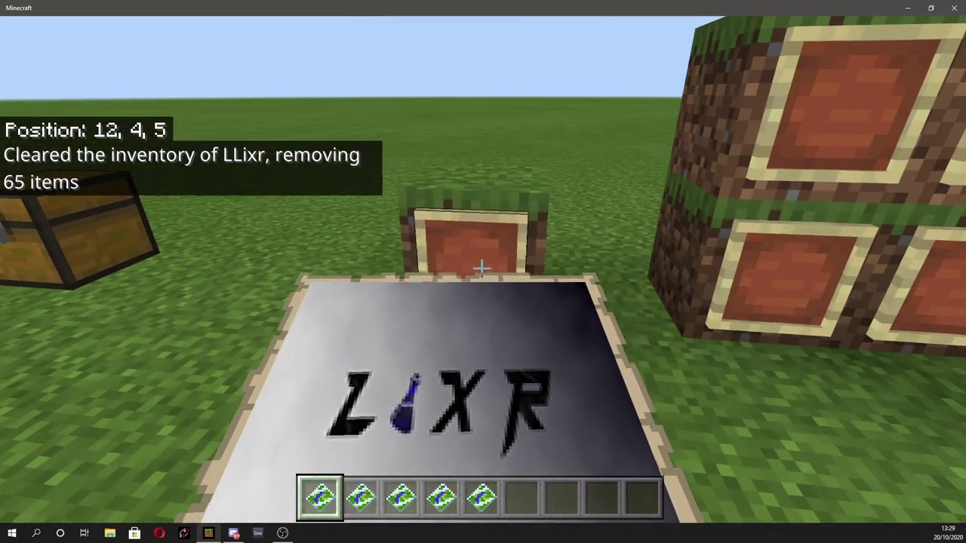
right_click(481, 268)
Insert the four grass block image maps into the wall's two-by-two item frames so they form the full picture
scroll(481, 268, down, 1)
key(d)
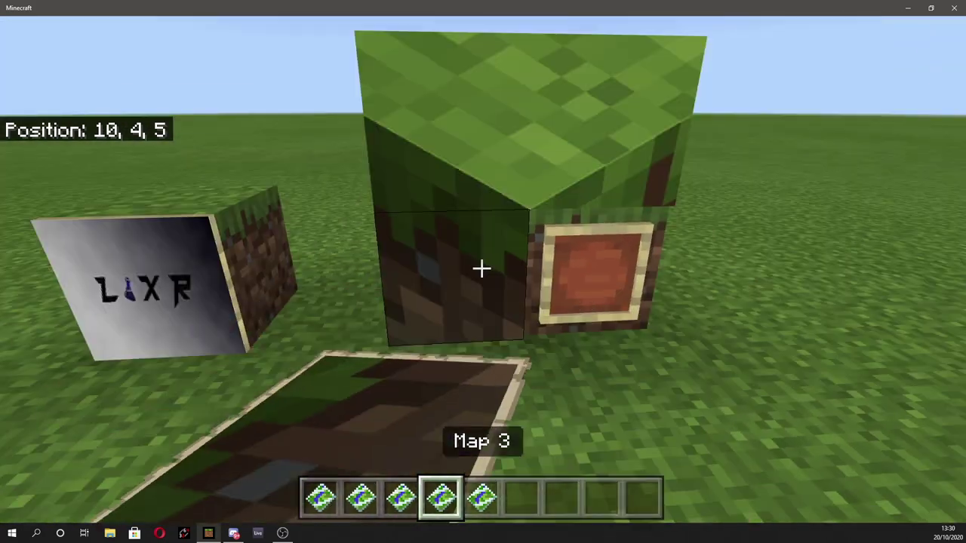
scroll(481, 268, down, 1)
key(s)
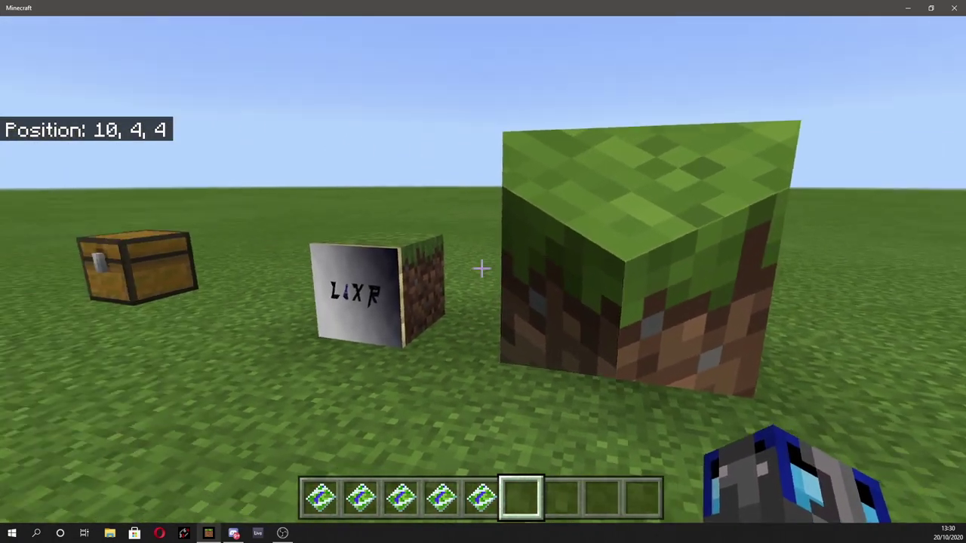
Rotate the upper-left map of the wall picture through a full turn in its item frame
key(w)
key(w)
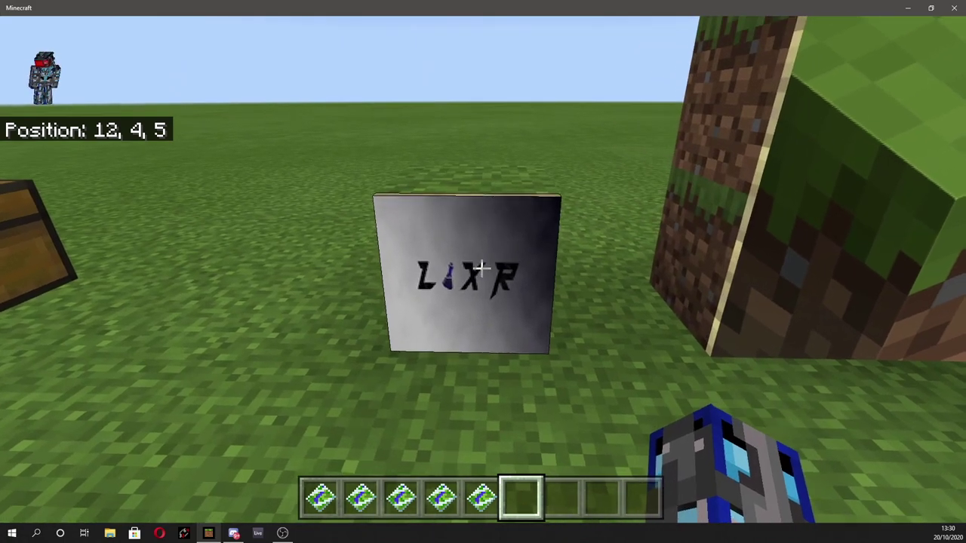
key(d)
right_click(481, 269)
right_click(481, 269)
right_click(482, 268)
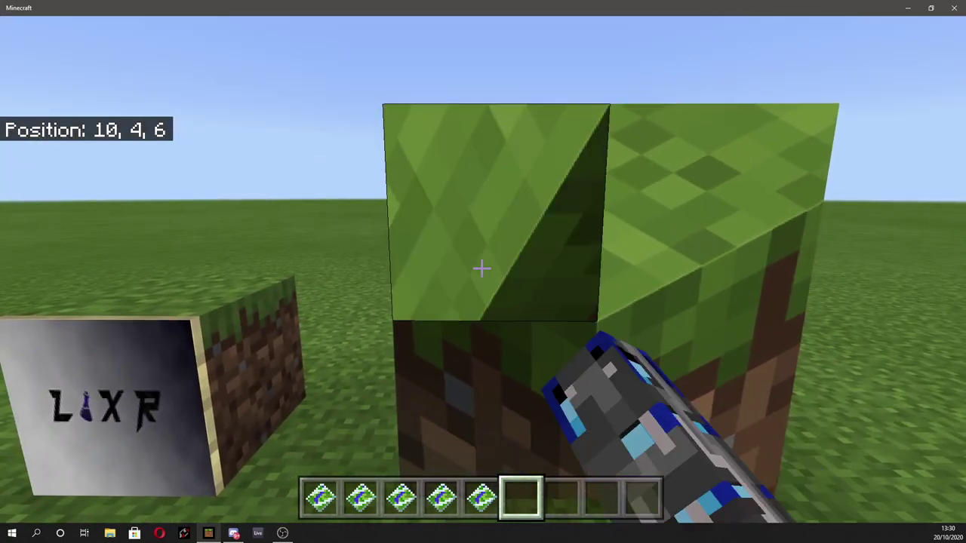
right_click(481, 269)
Examine the framed logo map and the two-by-two grass block picture from different distances and angles
key(s)
key(s)
key(a)
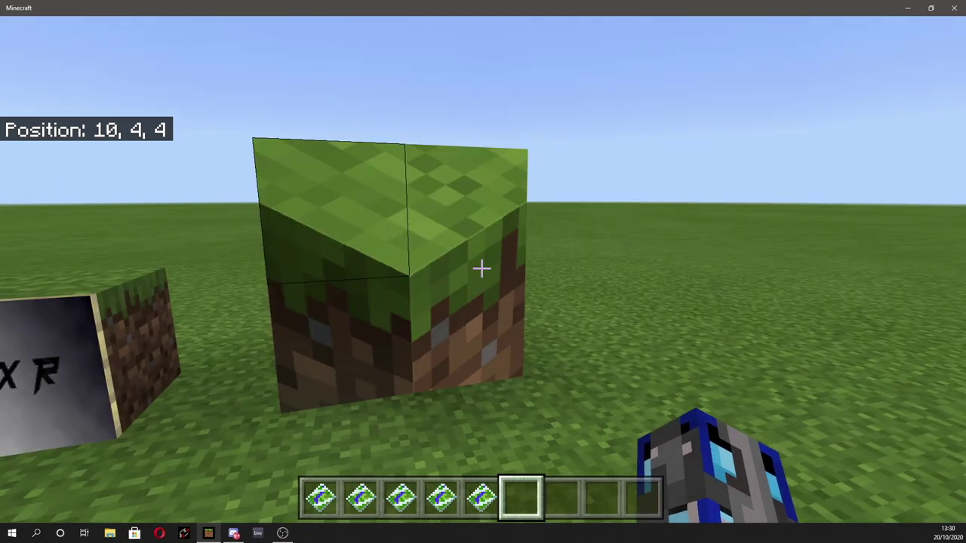
mouse_move(482, 268)
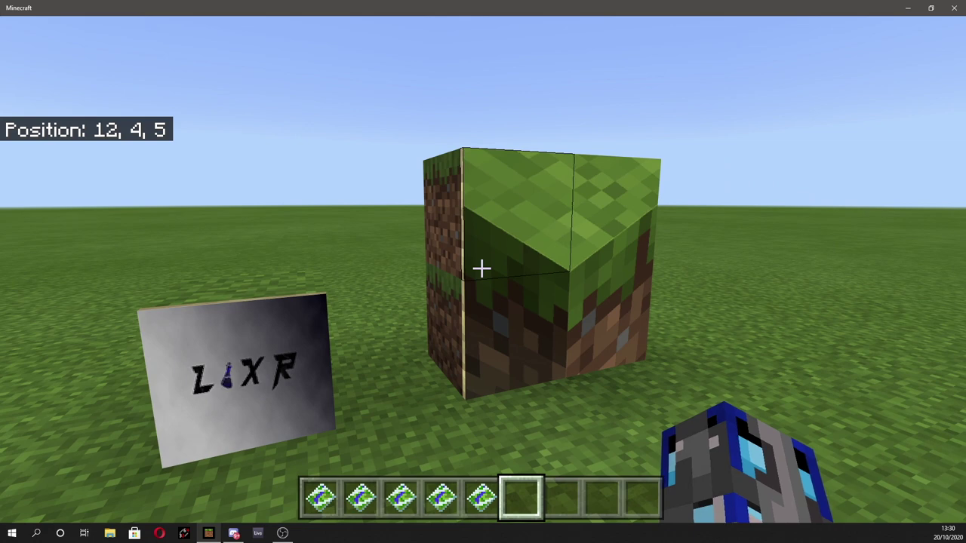
key(w)
key(d)
key(s)
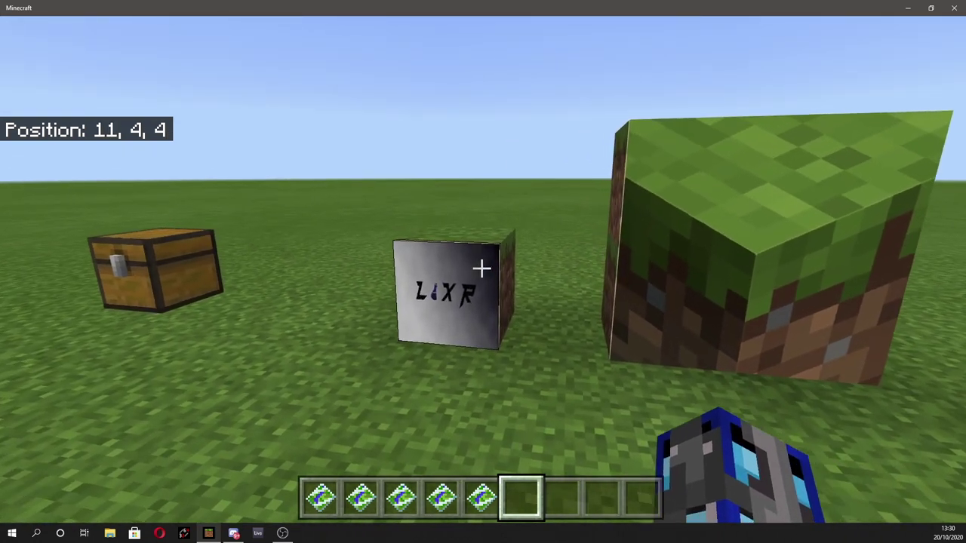
key(w)
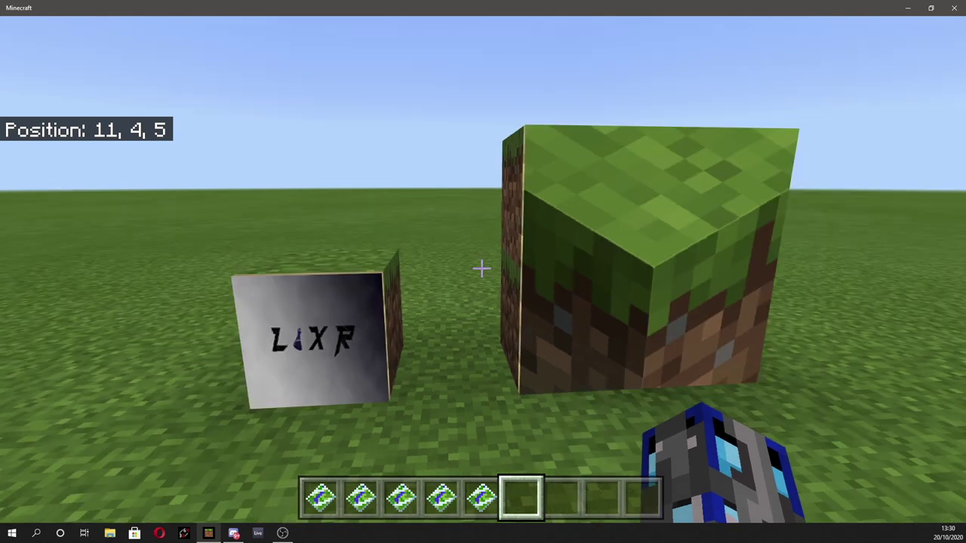
key(s)
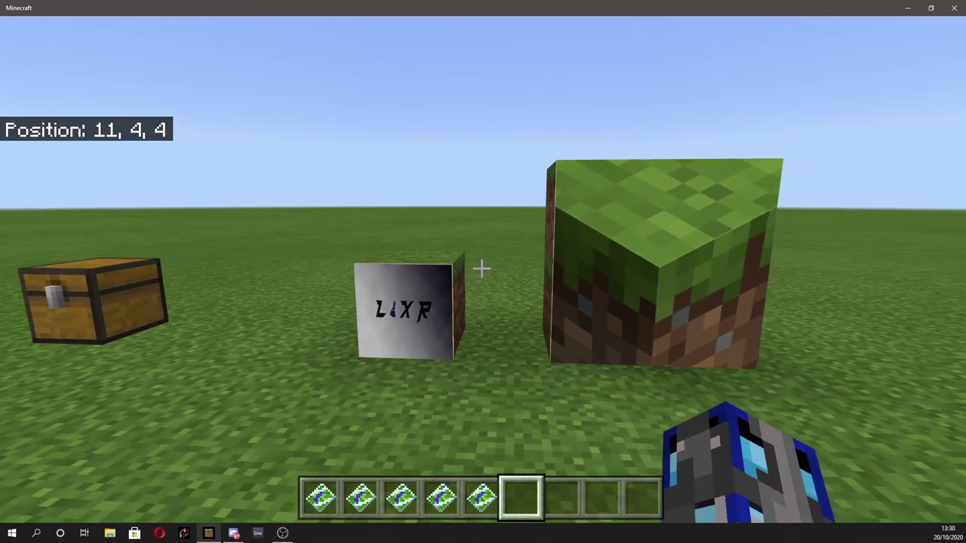